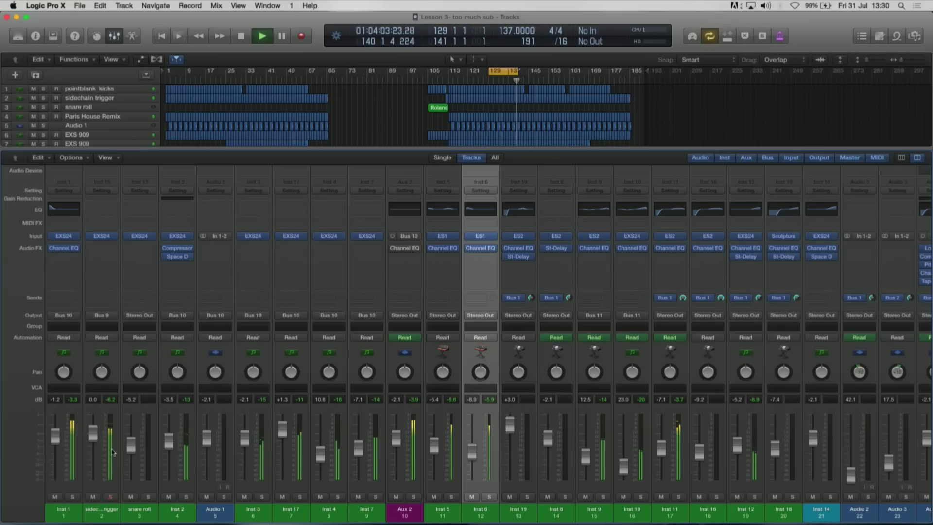
# - Solo the Inst 1 kick channel and open its Channel EQ while the cycle region plays
pyautogui.press('space')
pyautogui.click(73, 496)
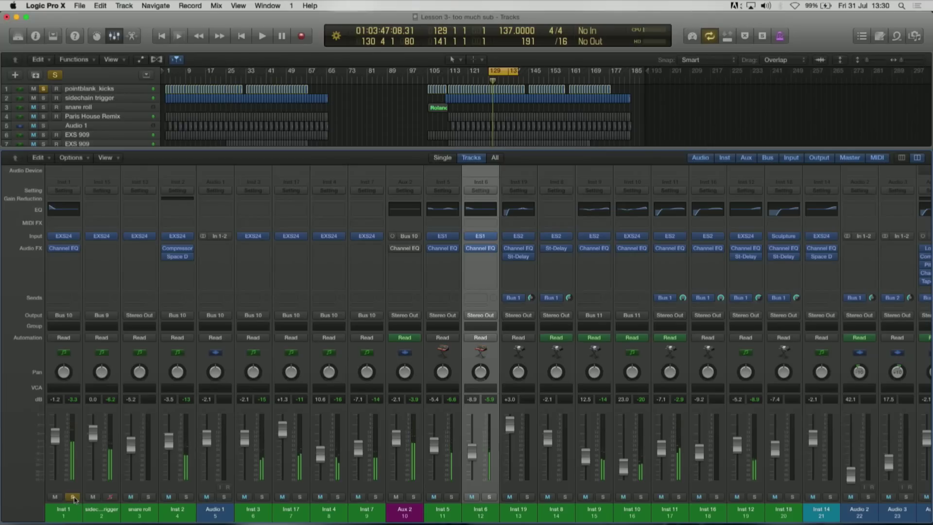
pyautogui.press('space')
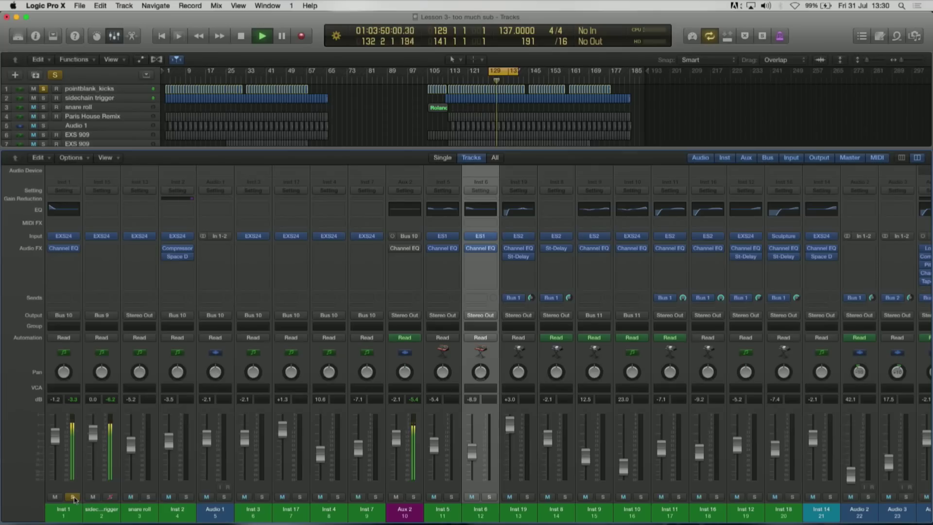
pyautogui.moveTo(78, 252)
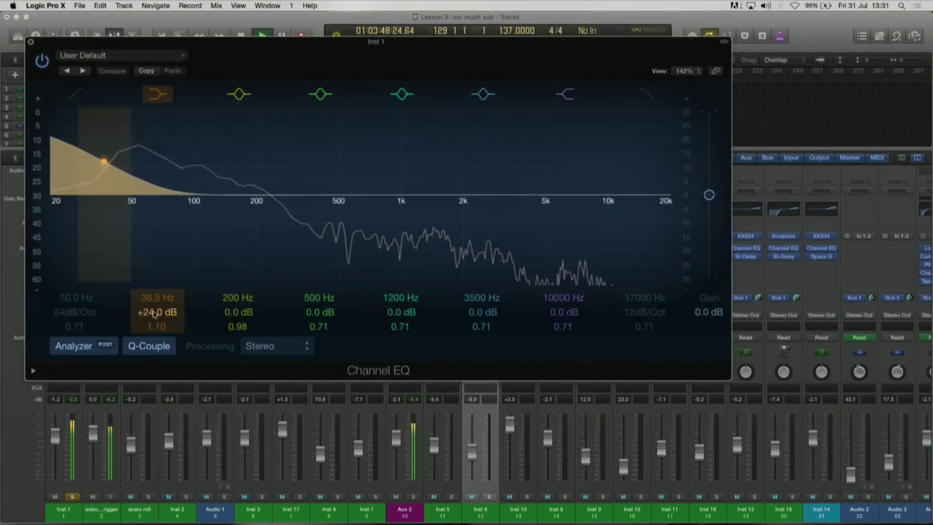
# - Compare the kick with and without the 36.5 Hz low shelf boost during playback, leaving the shelf disabled
pyautogui.press('space')
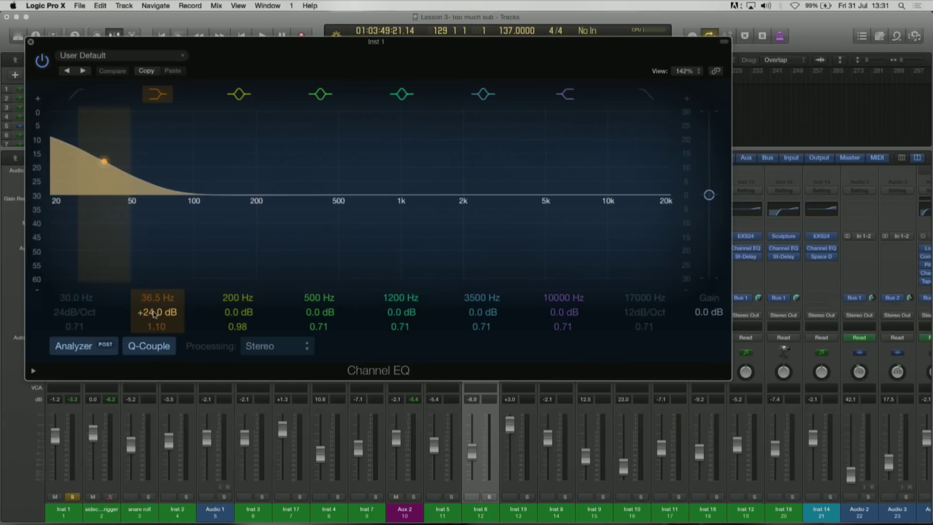
pyautogui.click(160, 93)
pyautogui.press('space')
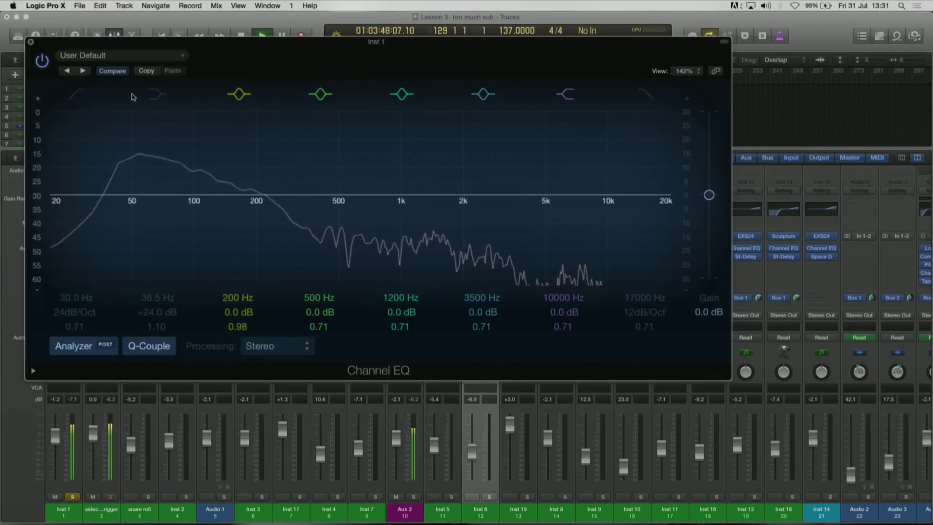
pyautogui.click(156, 95)
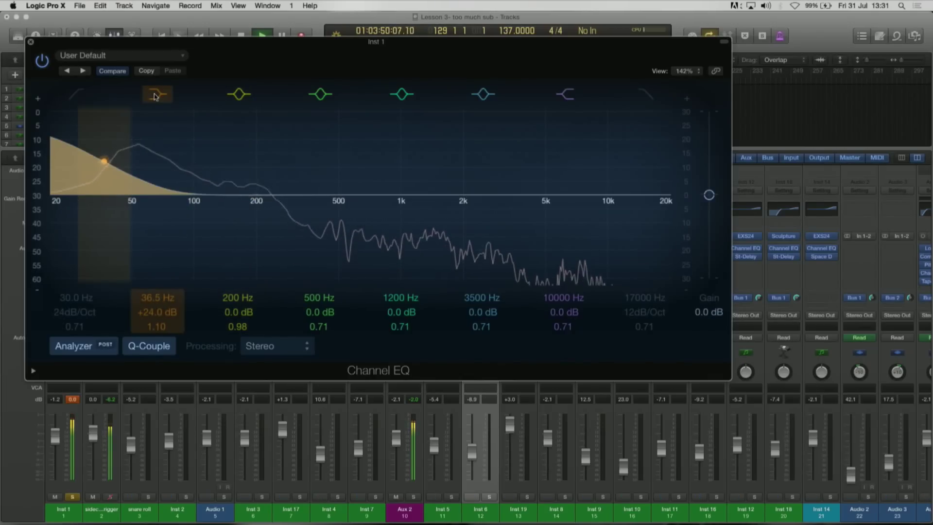
pyautogui.click(156, 94)
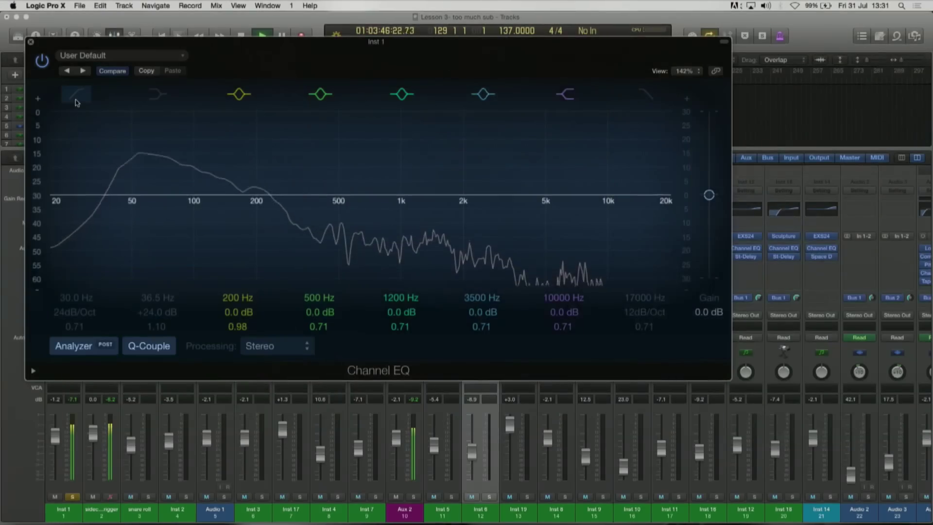
# - Enable the 30 Hz, 24 dB/Oct low cut in the Inst 1 Channel EQ, close the plug-in and unsolo the channel
pyautogui.click(76, 97)
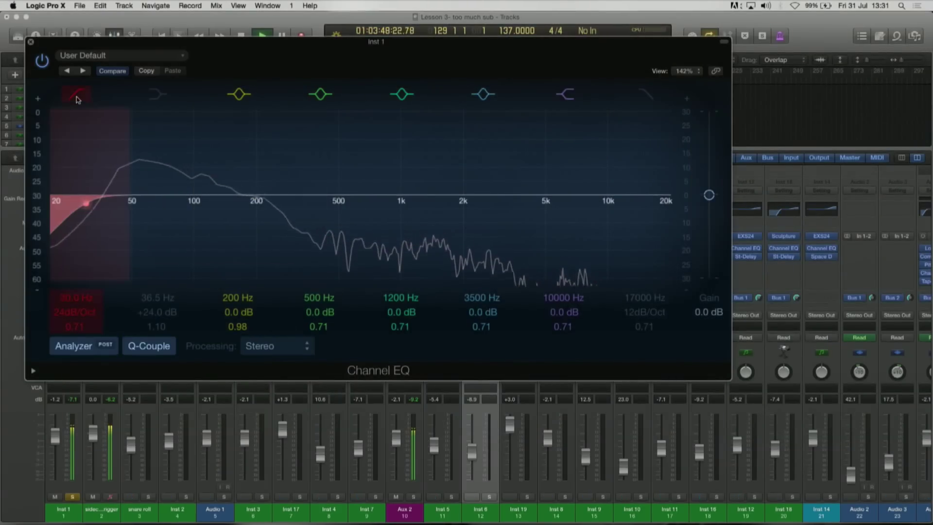
pyautogui.click(30, 41)
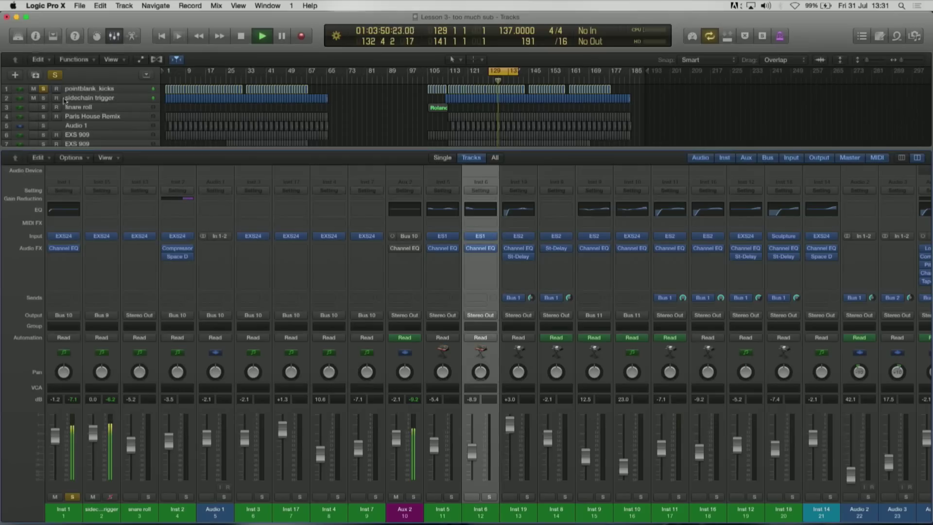
pyautogui.click(72, 497)
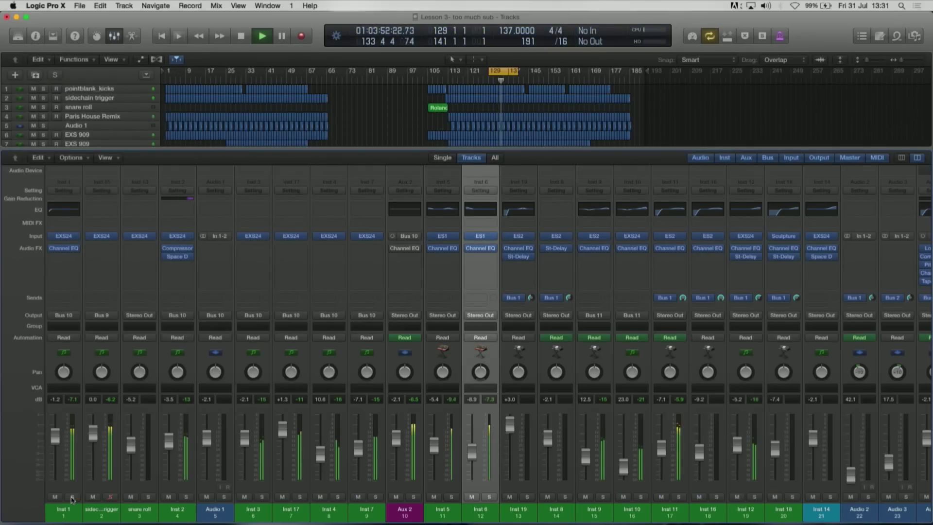
# - Solo Inst 6 and enable the 34 Hz, 48 dB/Oct low cut in its Channel EQ, then unsolo it
pyautogui.click(491, 498)
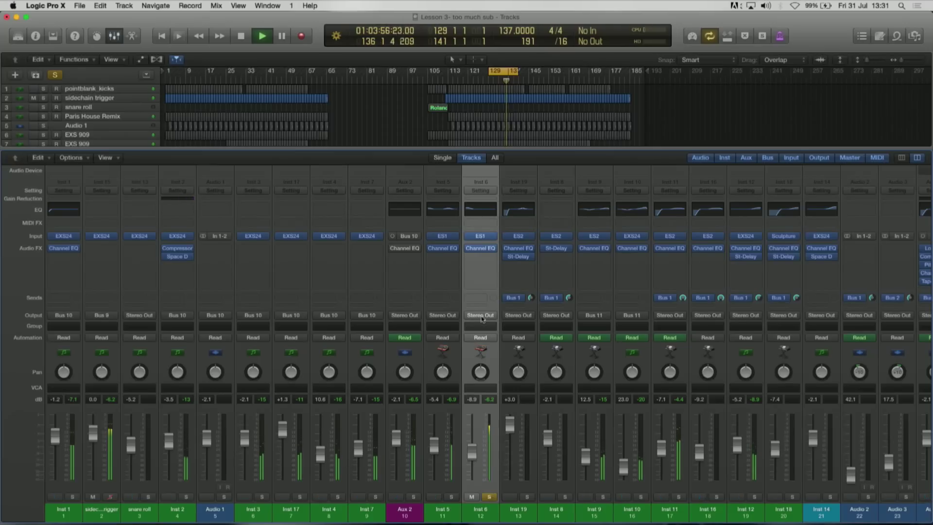
pyautogui.click(482, 249)
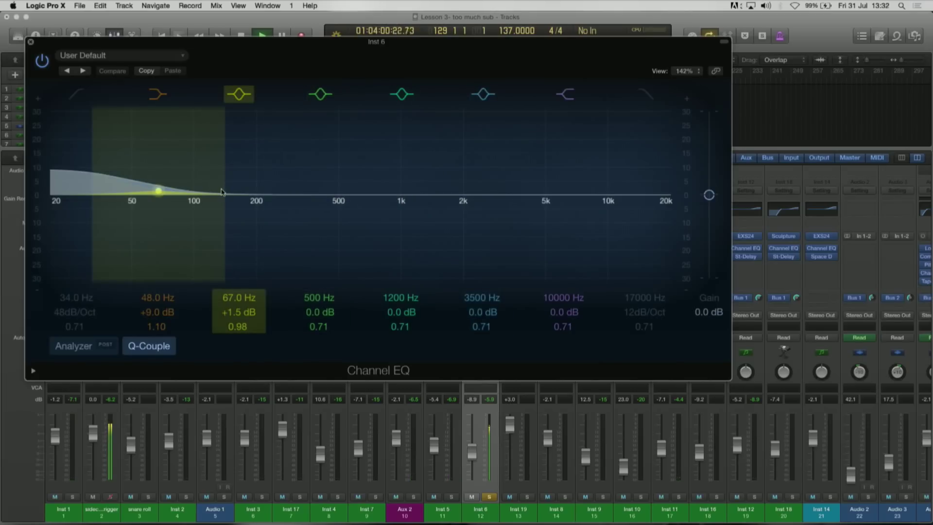
pyautogui.click(76, 94)
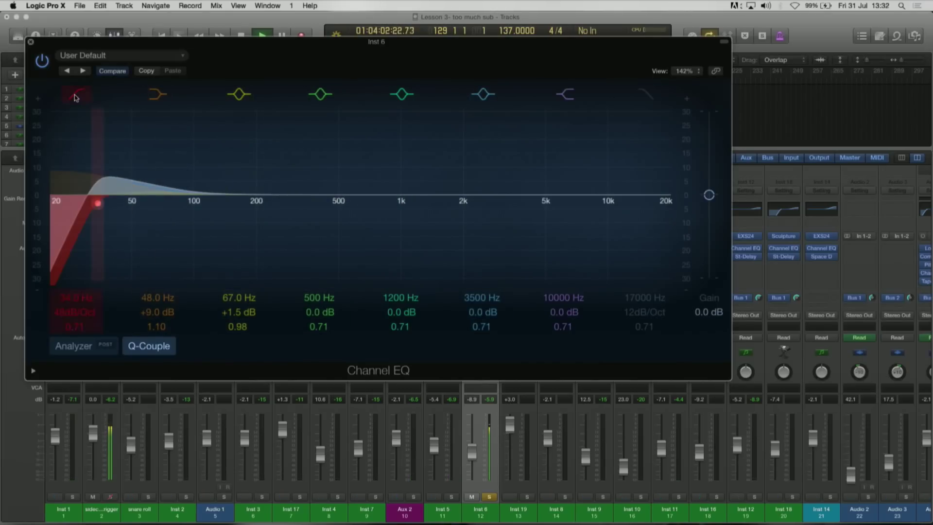
pyautogui.click(32, 44)
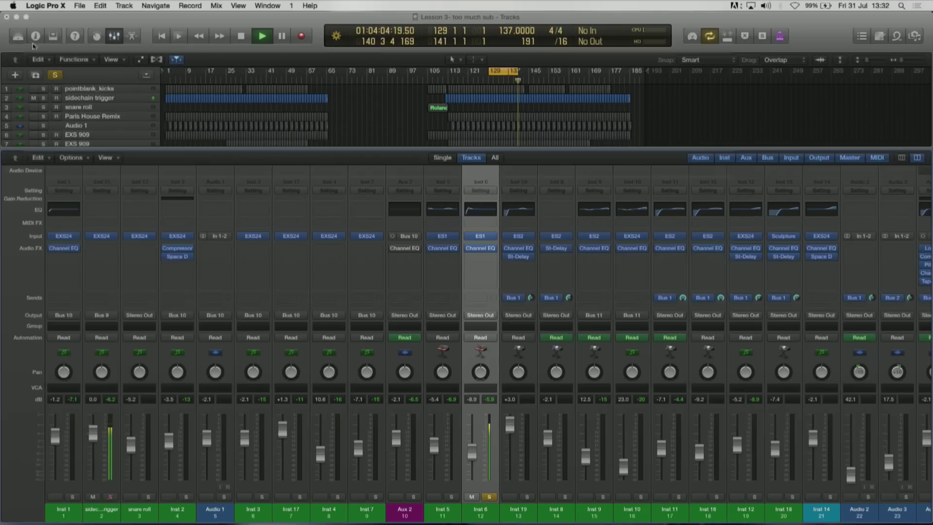
pyautogui.click(490, 497)
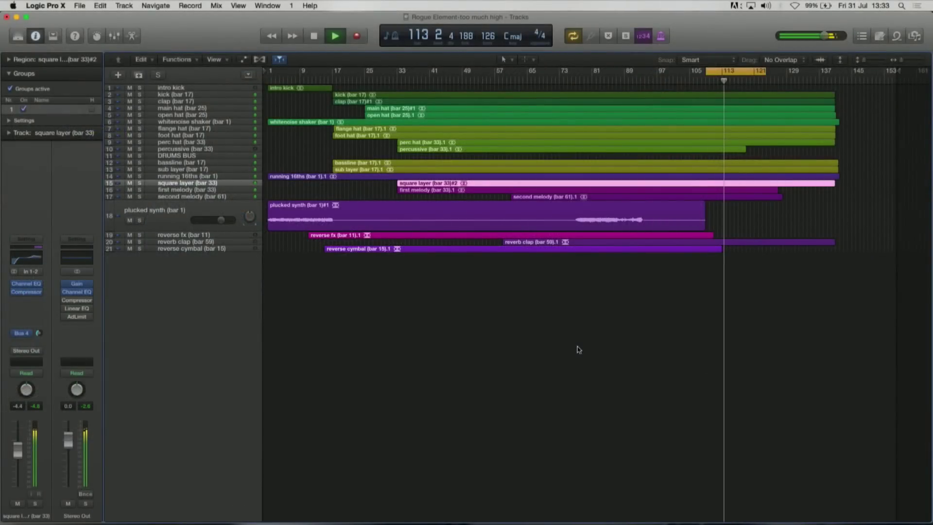
# - Show the mixer and examine the square layer's Channel EQ curve while that channel plays in solo
pyautogui.press('x')
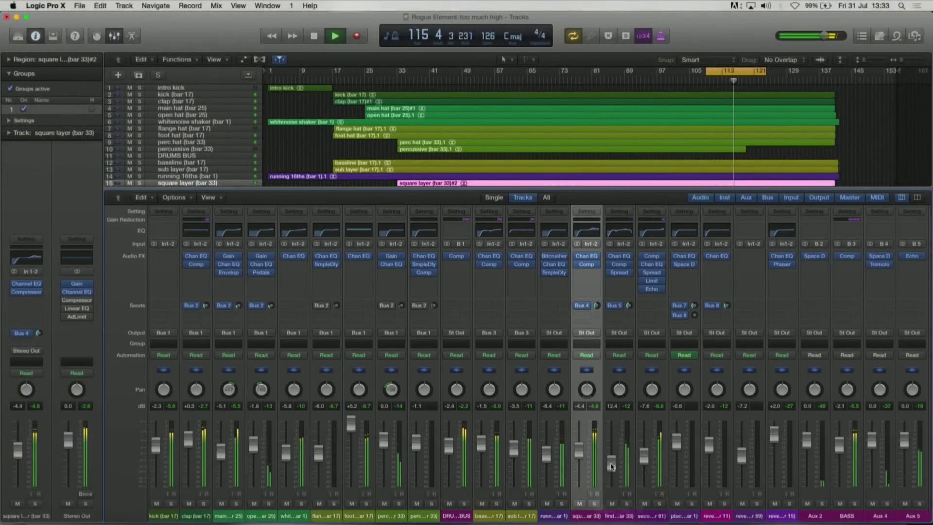
pyautogui.click(594, 505)
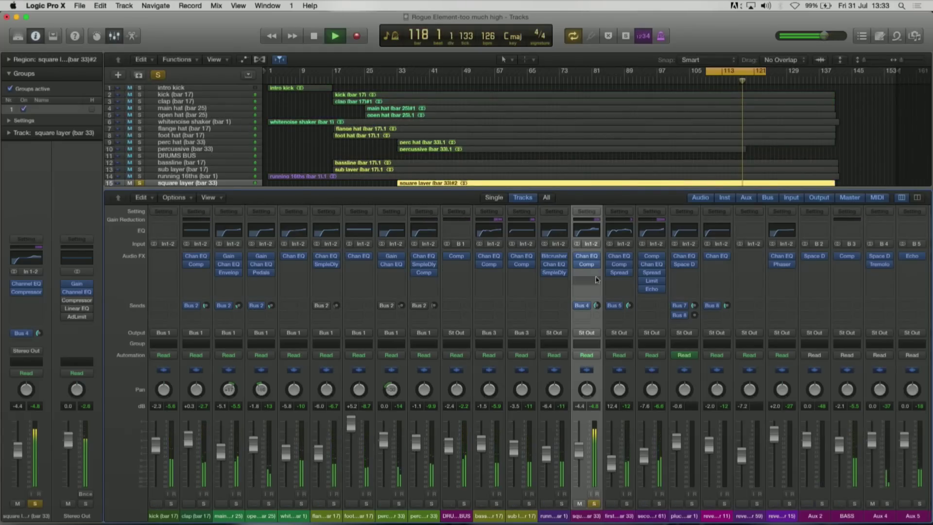
pyautogui.click(588, 257)
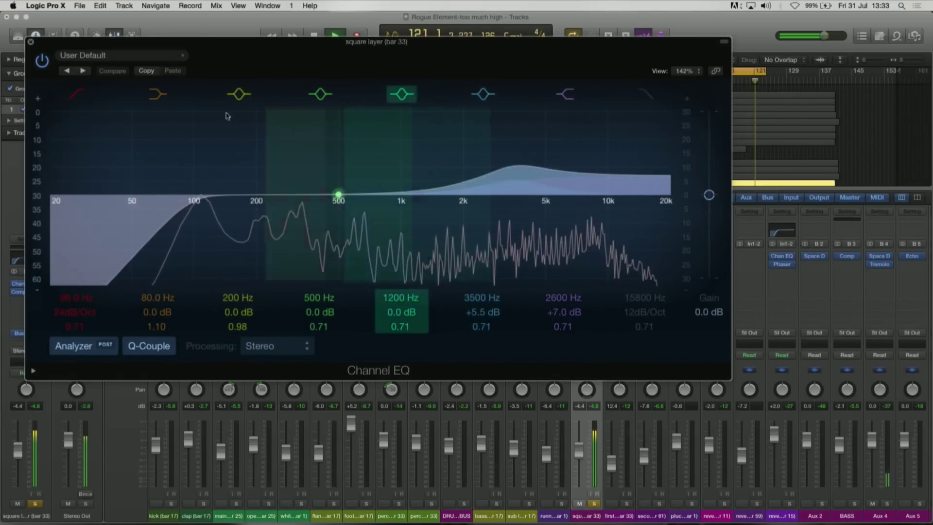
pyautogui.press('super+w')
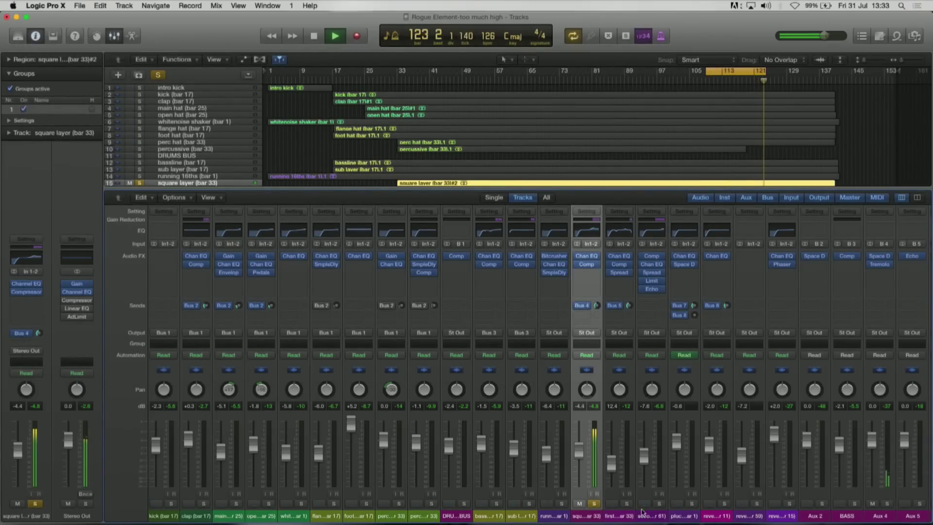
pyautogui.click(593, 504)
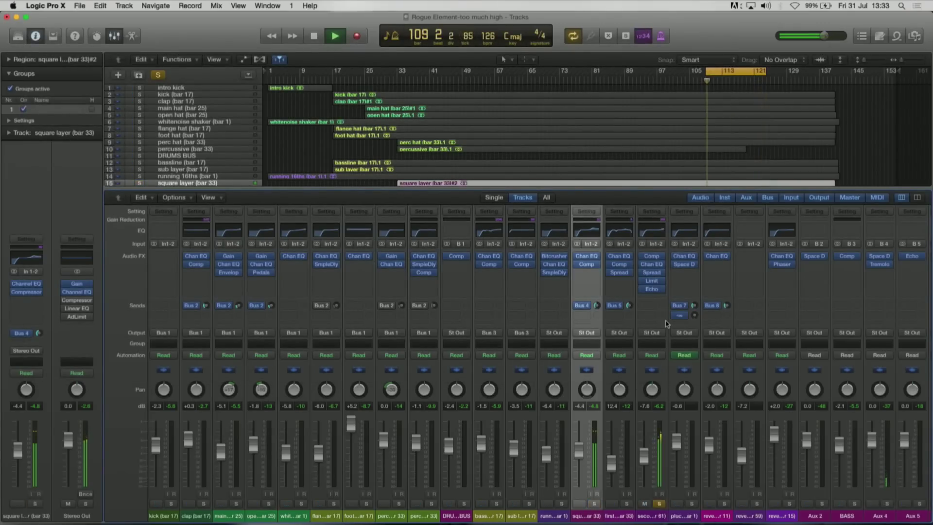
# - In the soloed second melody's Channel EQ, disable the 10000 Hz high shelf and enable the 17000 Hz, 12 dB/Oct high cut
pyautogui.click(652, 265)
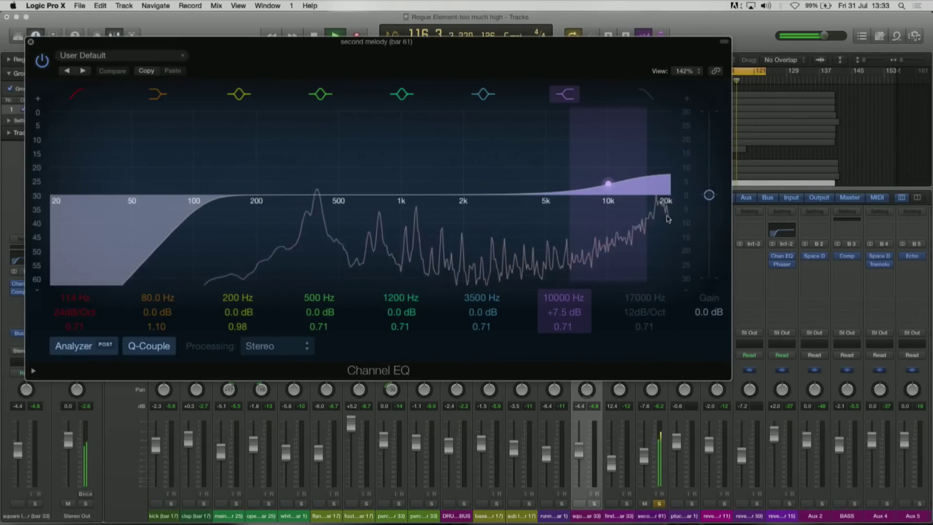
pyautogui.click(566, 94)
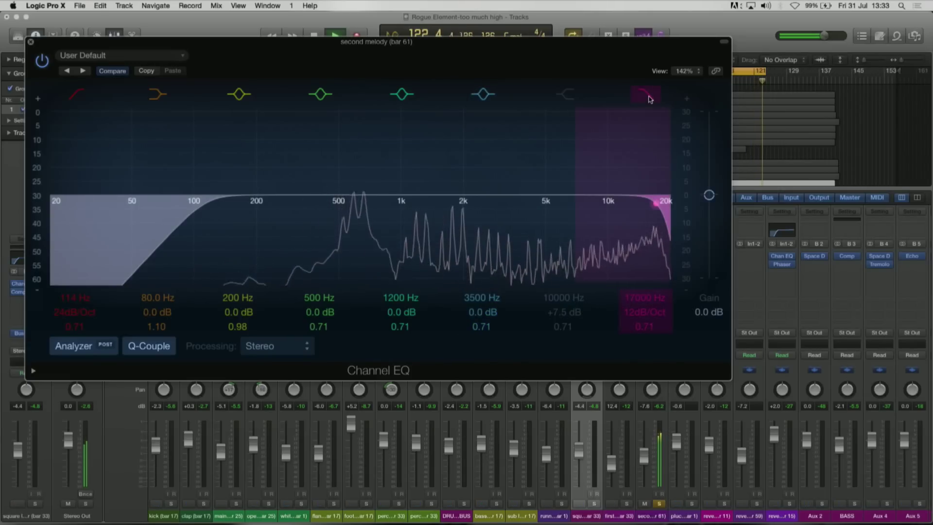
pyautogui.click(649, 97)
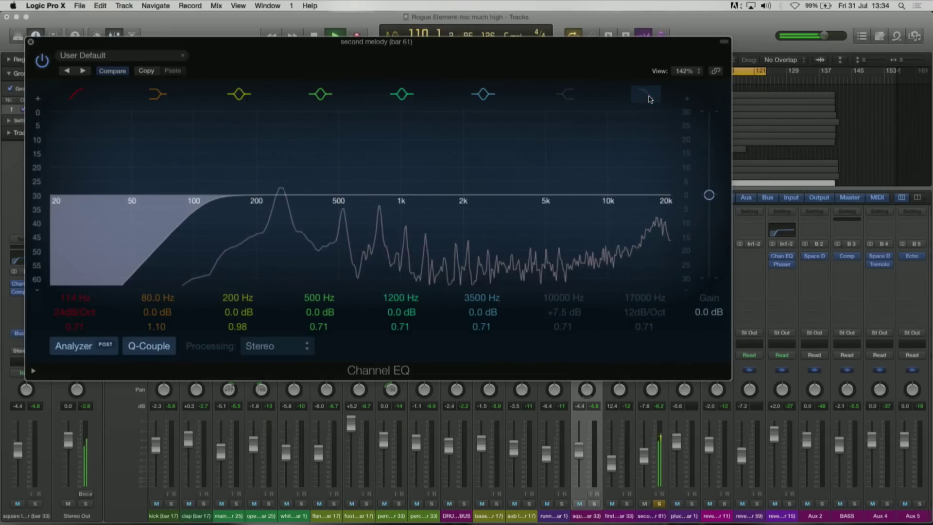
pyautogui.click(649, 99)
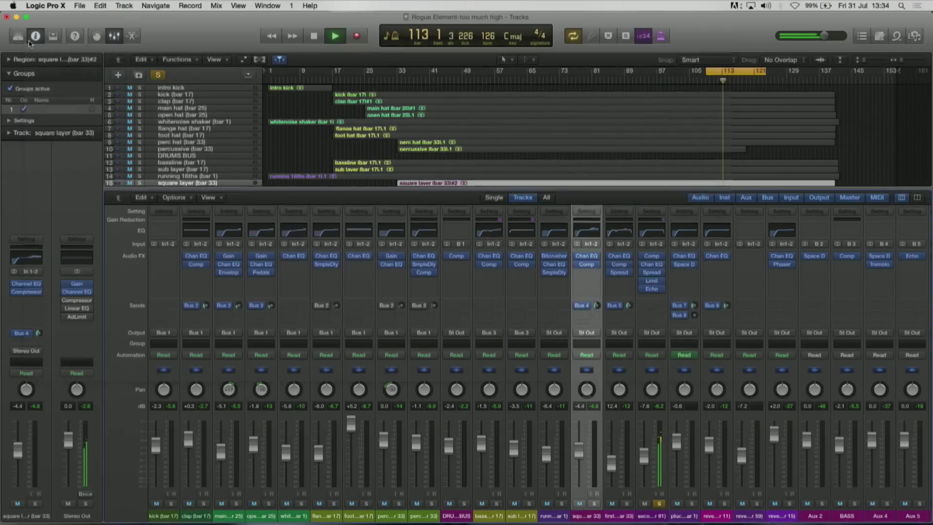
pyautogui.click(31, 42)
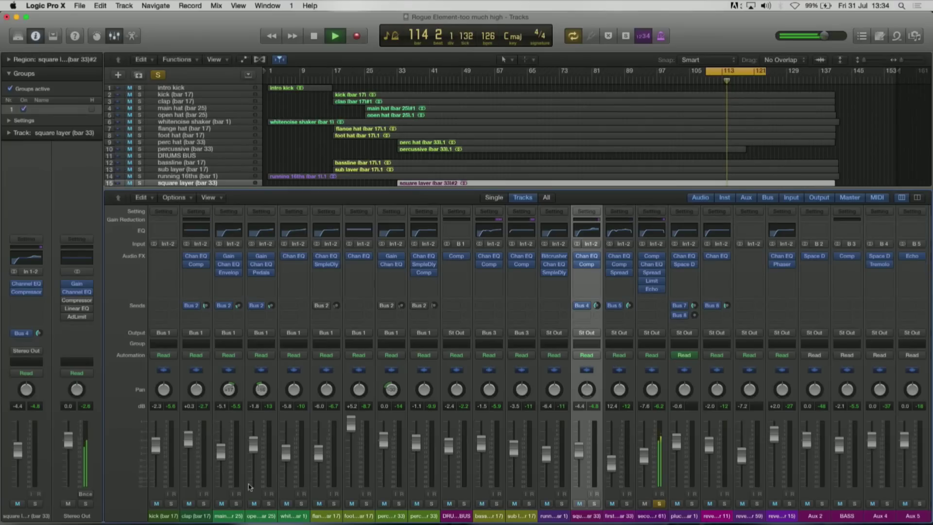
# - Solo the main hat and enable the 17000 Hz, 12 dB/Oct high cut in its Channel EQ, then unsolo it
pyautogui.click(237, 504)
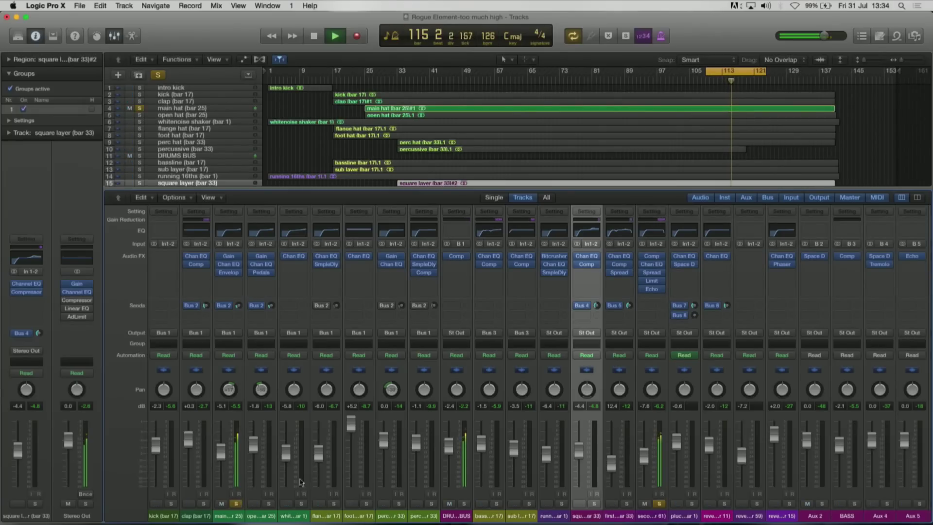
pyautogui.click(228, 265)
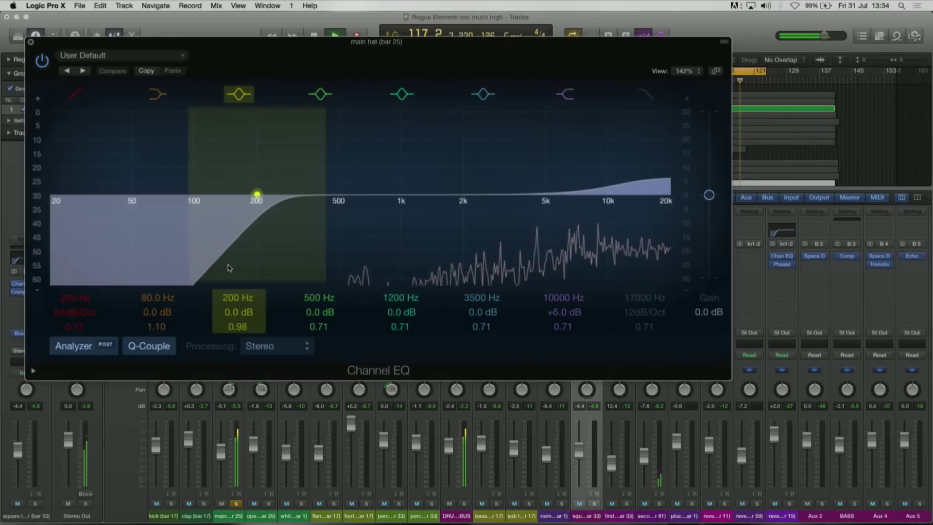
pyautogui.click(647, 97)
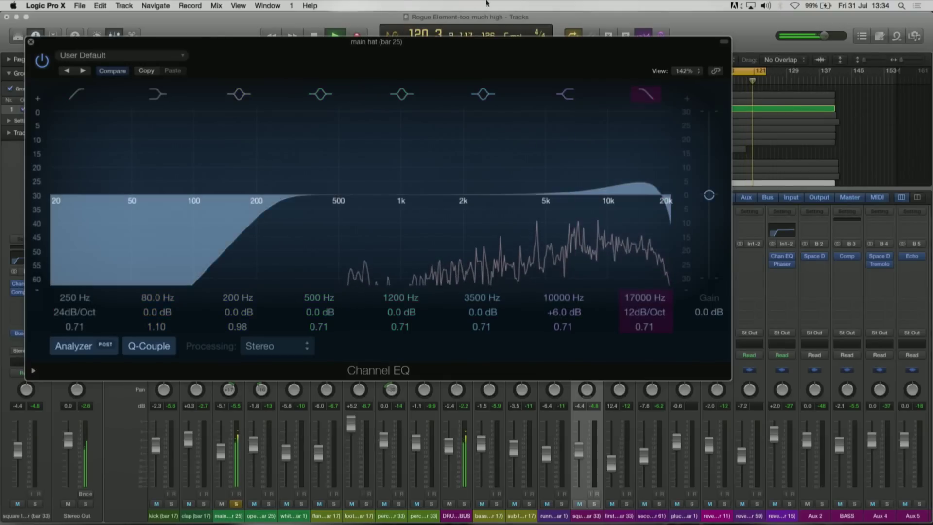
pyautogui.click(30, 43)
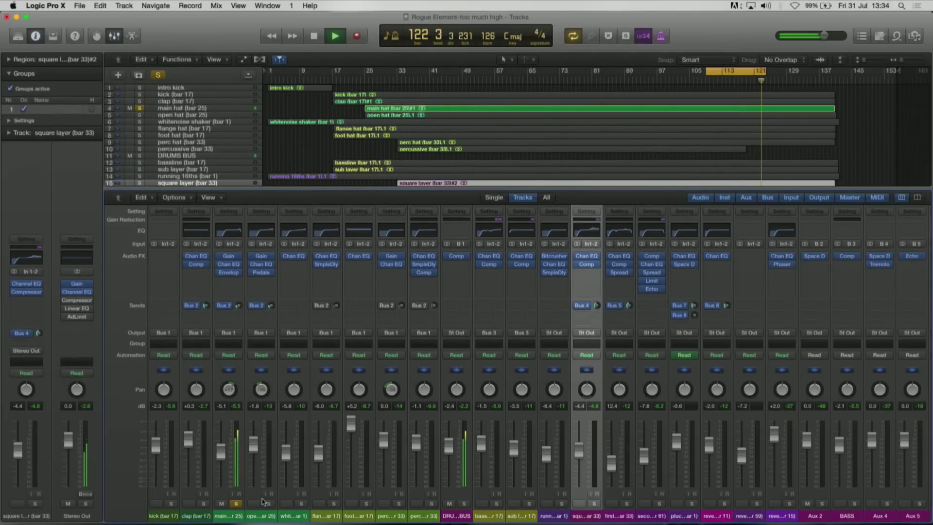
pyautogui.click(237, 503)
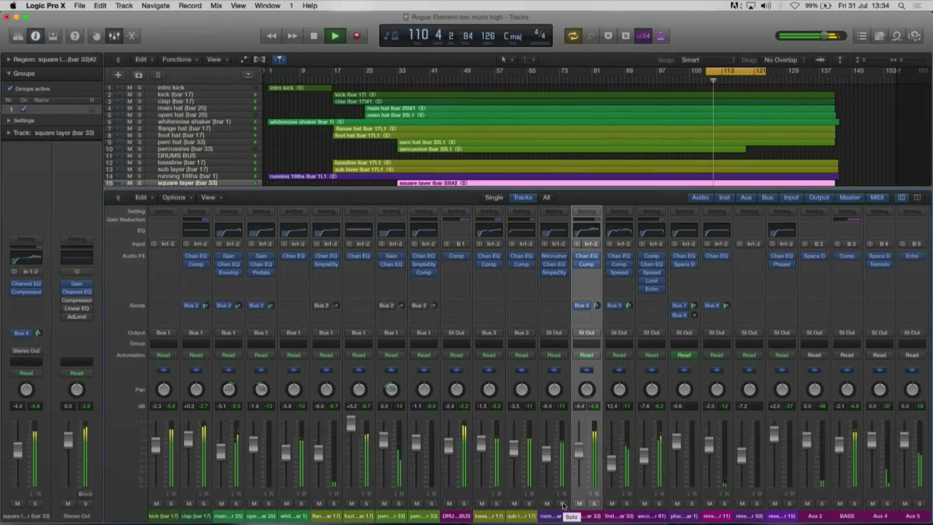
# - Audition the square layer and the second melody in solo one after the other, returning to the full mix
pyautogui.click(594, 504)
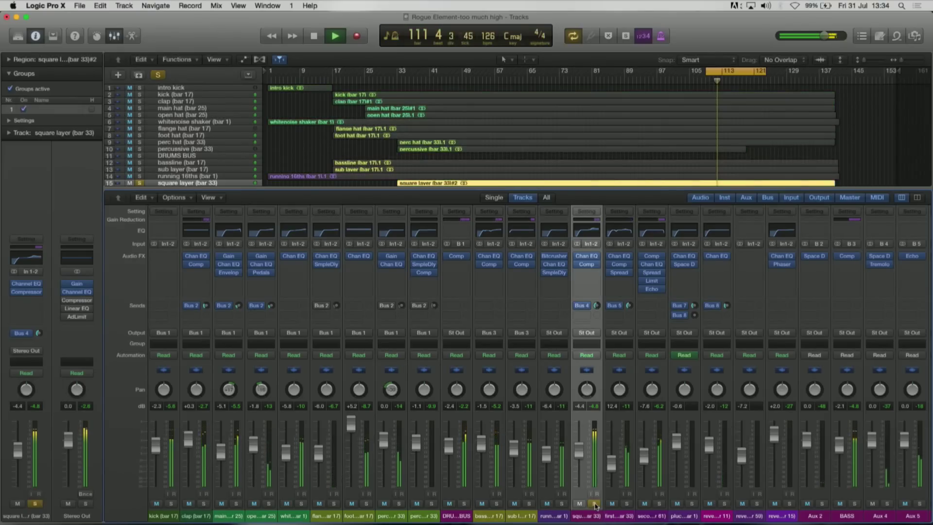
pyautogui.click(597, 505)
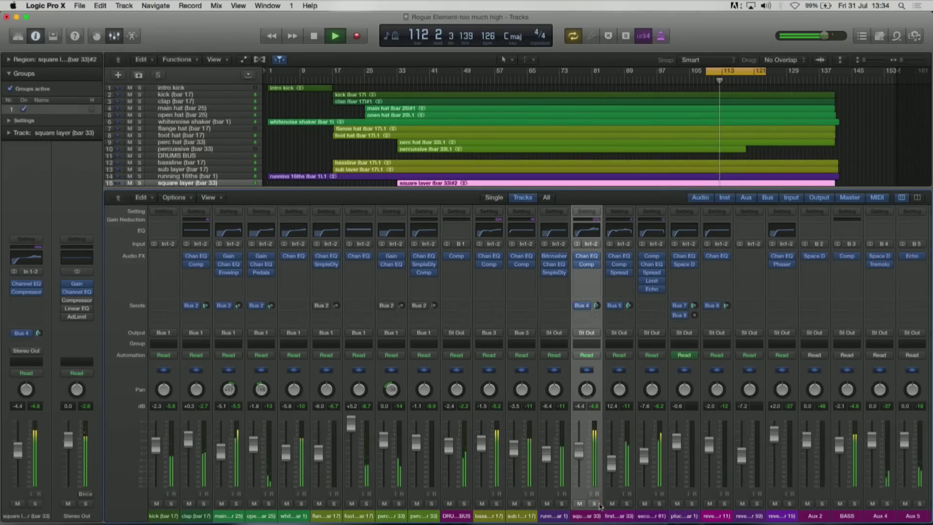
pyautogui.click(659, 504)
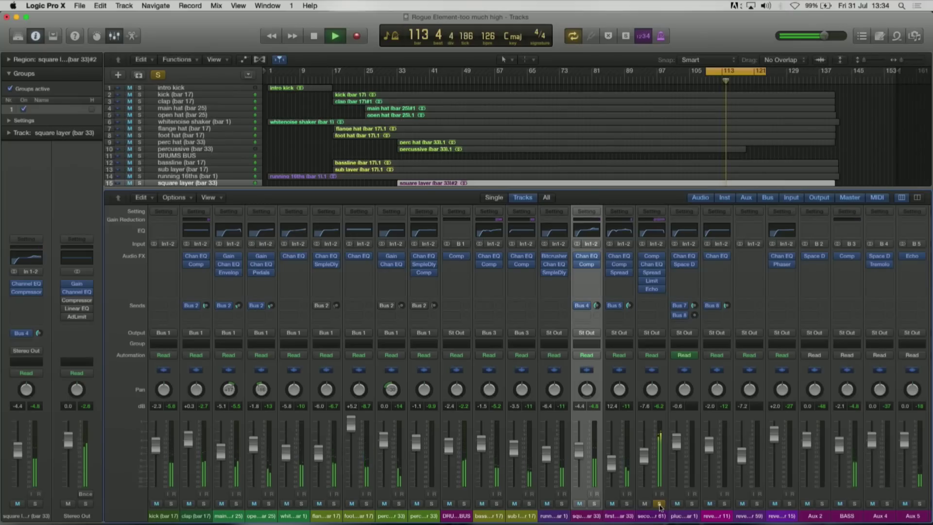
pyautogui.click(659, 504)
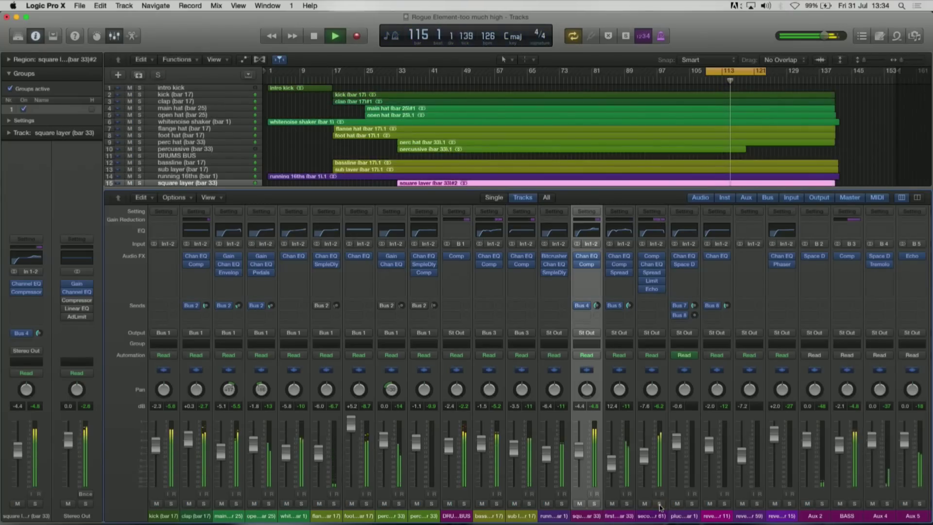
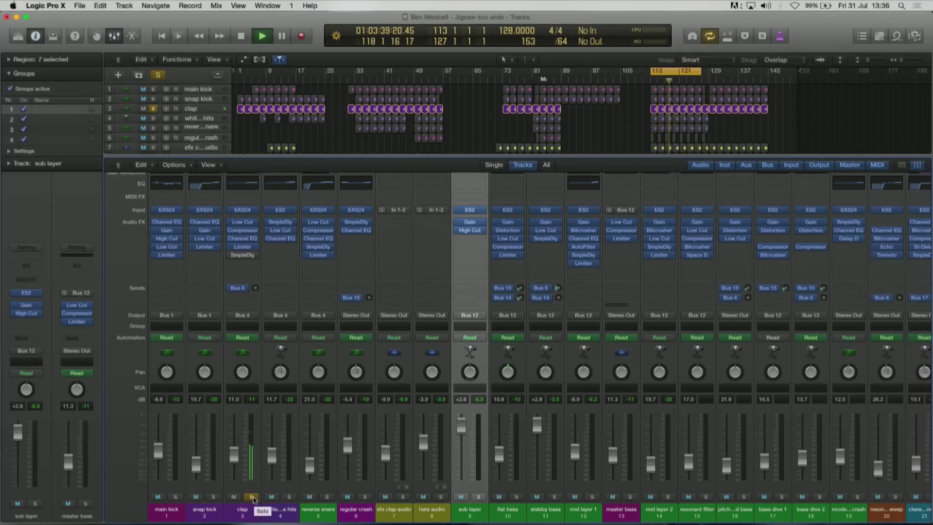
# - Unsolo the clap channel and nudge its volume fader slightly up in the full mix
pyautogui.click(252, 497)
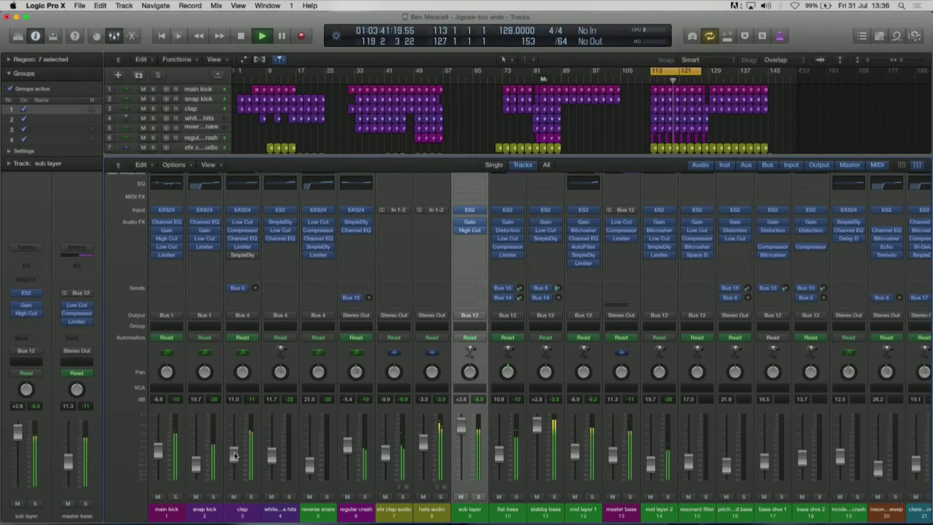
pyautogui.moveTo(234, 455); pyautogui.dragTo(234, 450)
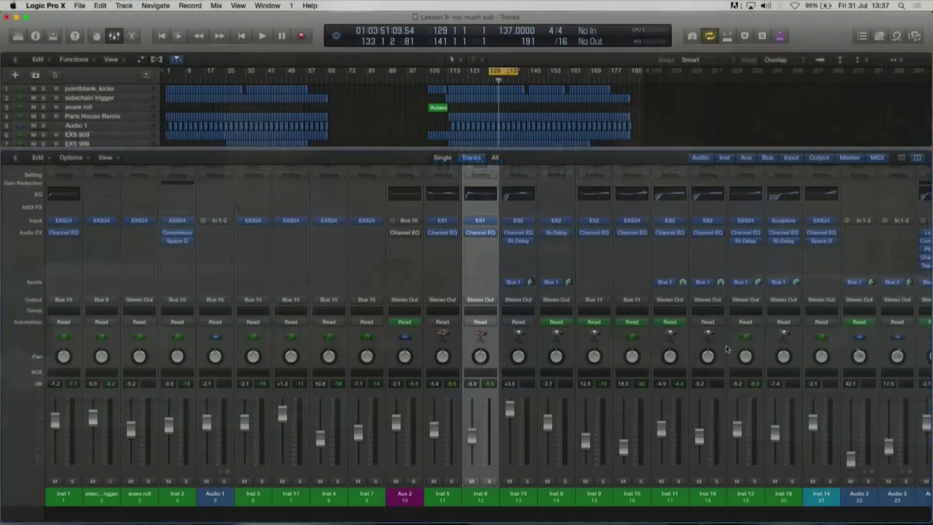
# - Play the cycled section of the Lesson 3 too much sub project, survey all mixer channels and briefly solo Inst 6
pyautogui.scroll(2, 583, 423)
pyautogui.press('space')
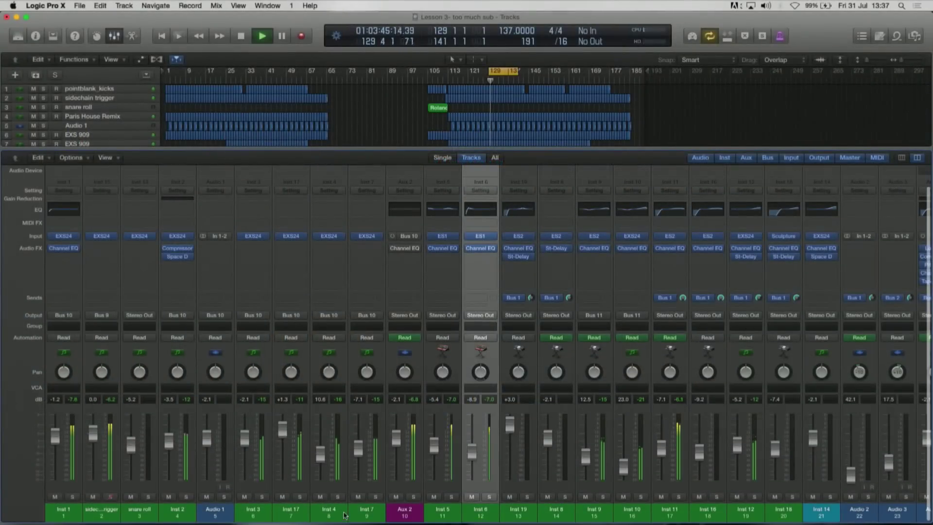
pyautogui.hscroll(10, 361, 477)
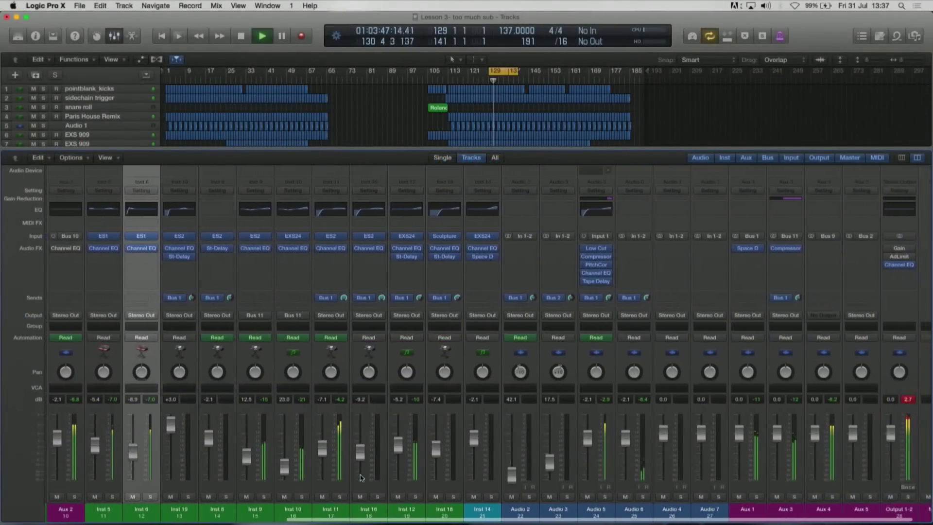
pyautogui.hscroll(-10, 360, 478)
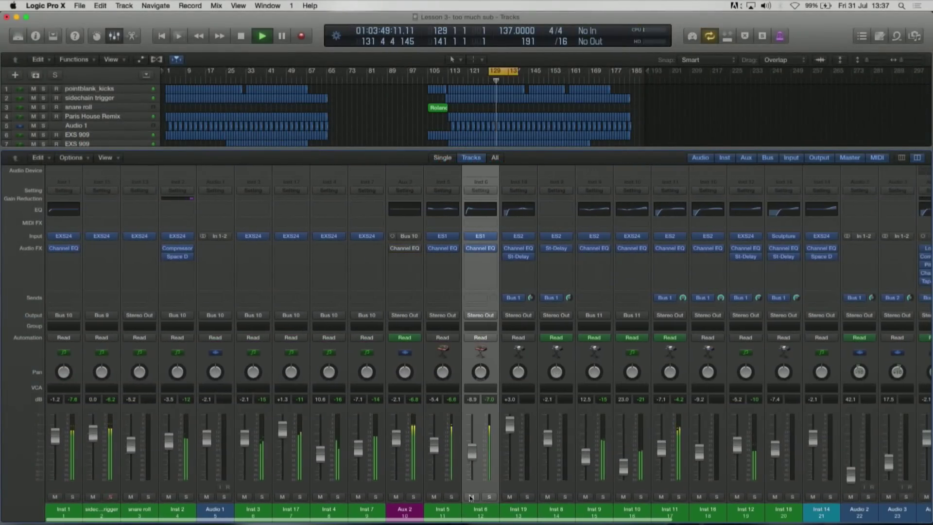
pyautogui.click(489, 496)
pyautogui.click(489, 496)
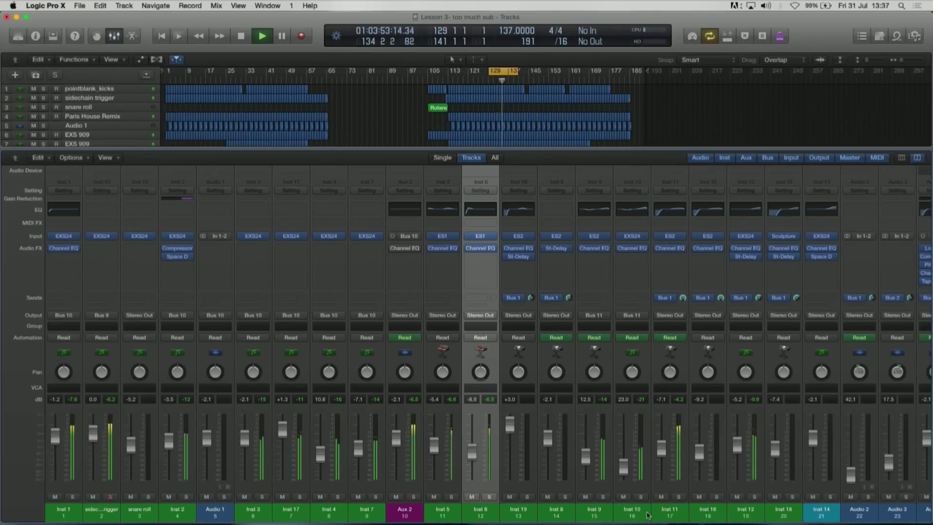
# - Audition channels 16 to 19 in solo during playback, narrowing the solo down to Inst 12
pyautogui.click(641, 497)
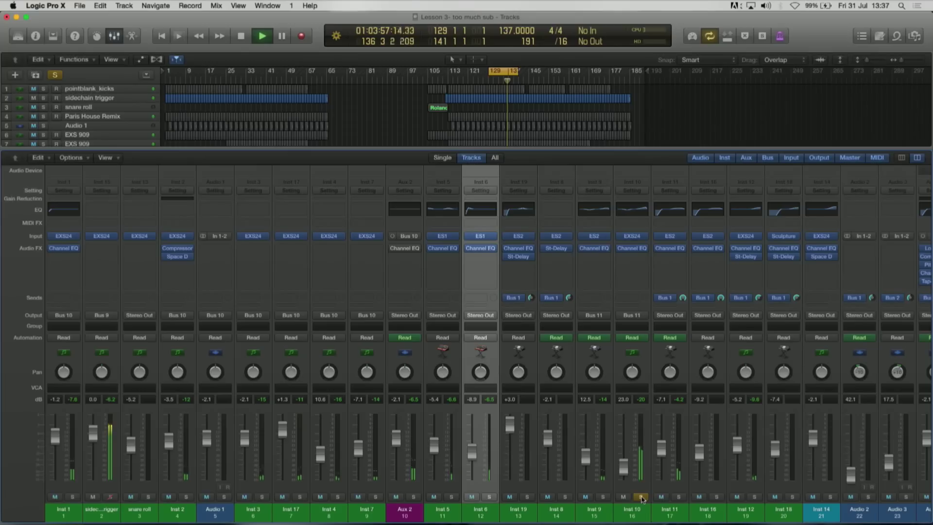
pyautogui.click(677, 497)
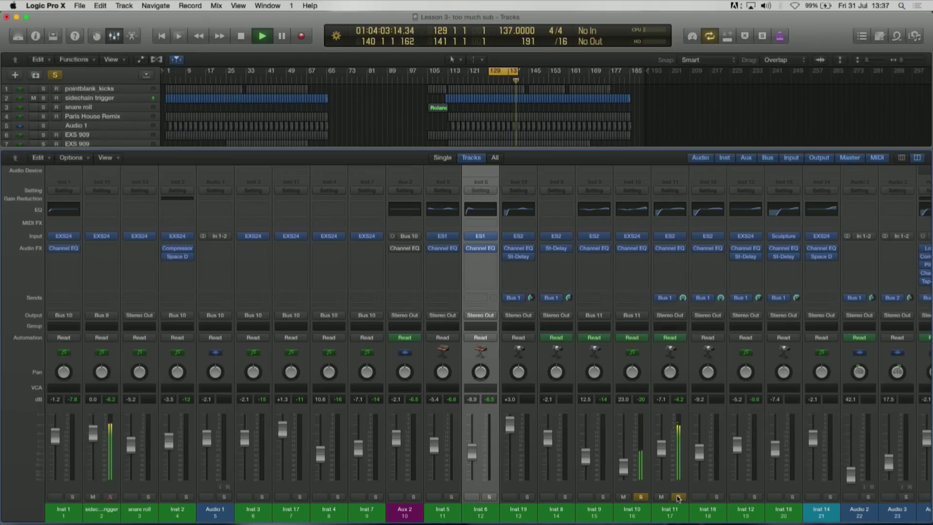
pyautogui.click(716, 497)
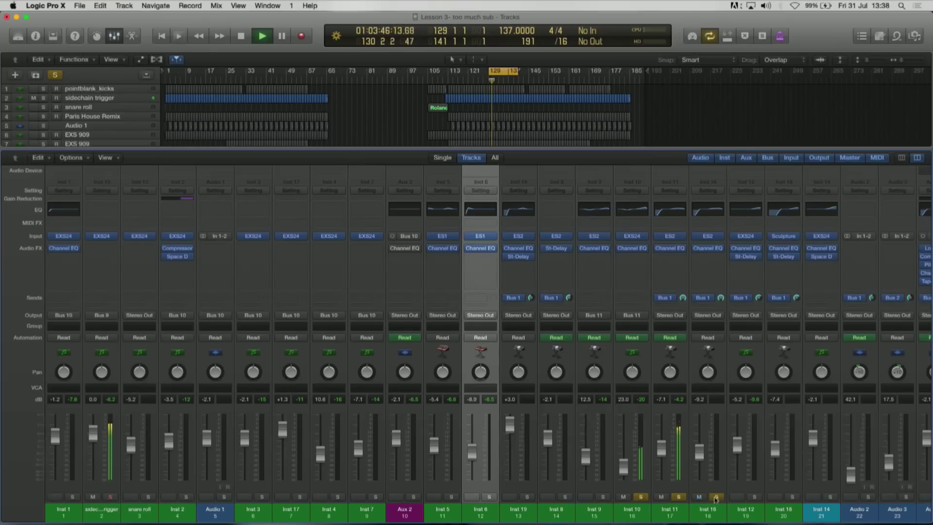
pyautogui.click(753, 497)
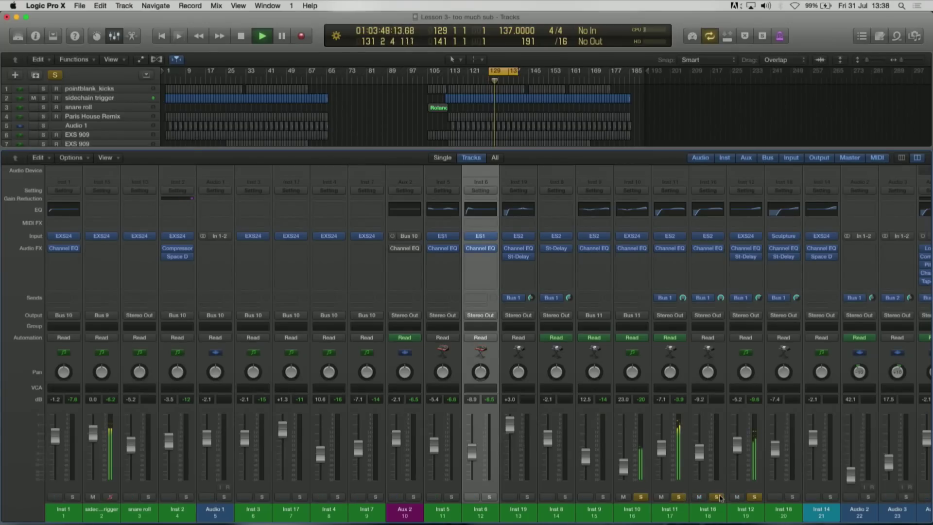
pyautogui.click(678, 496)
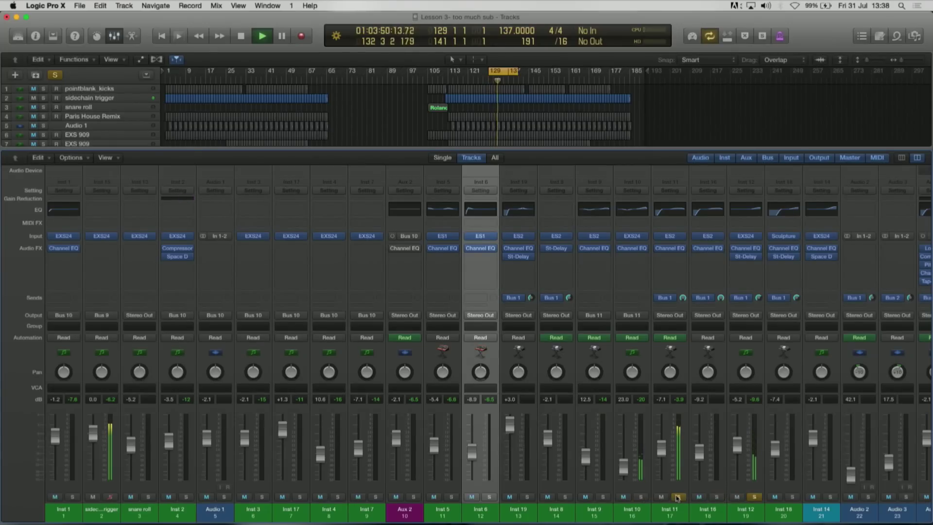
# - On Inst 12, insert a Direction Mixer between Channel EQ and St-Delay with the spread at 0.50, and return to the full mix
pyautogui.moveTo(749, 258)
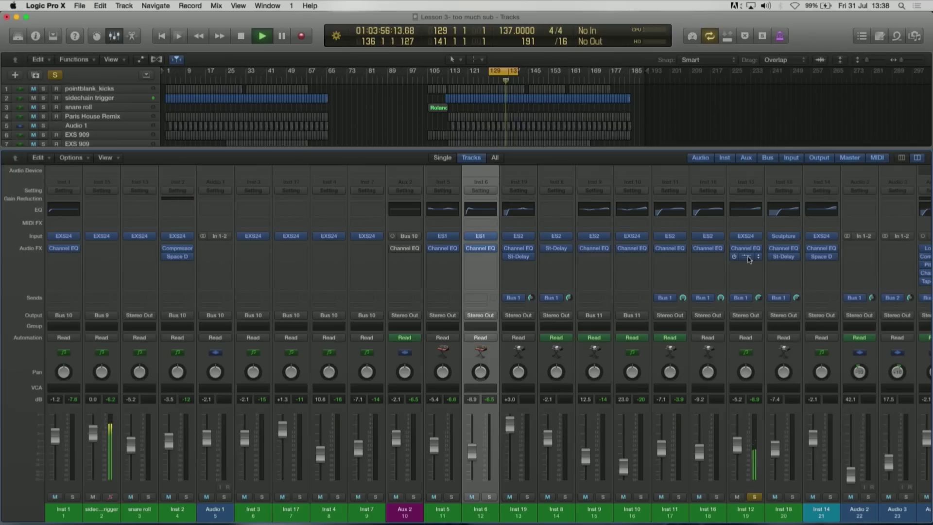
pyautogui.moveTo(749, 270); pyautogui.dragTo(749, 273)
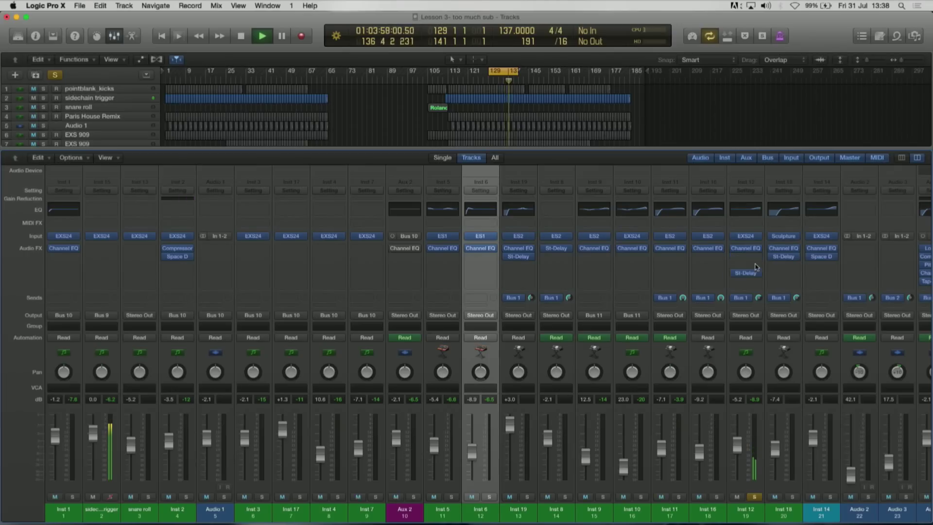
pyautogui.press('space')
pyautogui.click(759, 259)
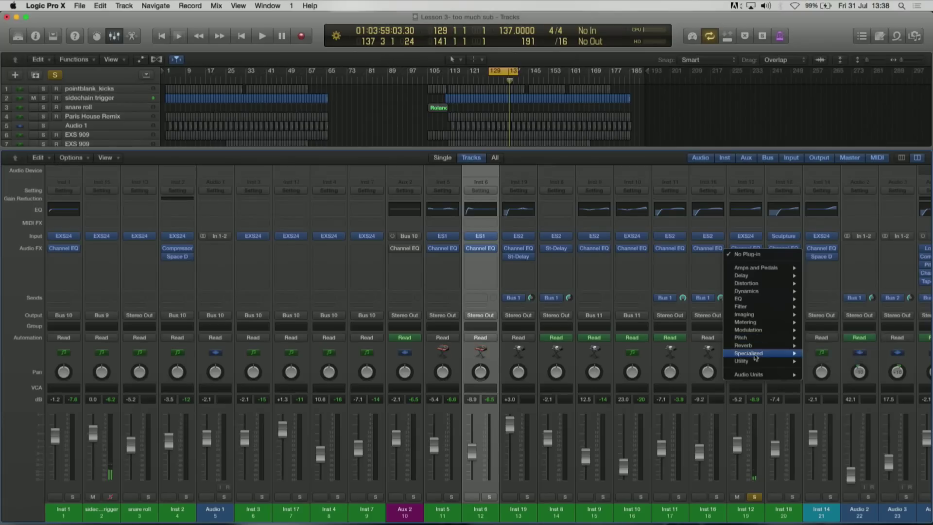
pyautogui.moveTo(753, 364)
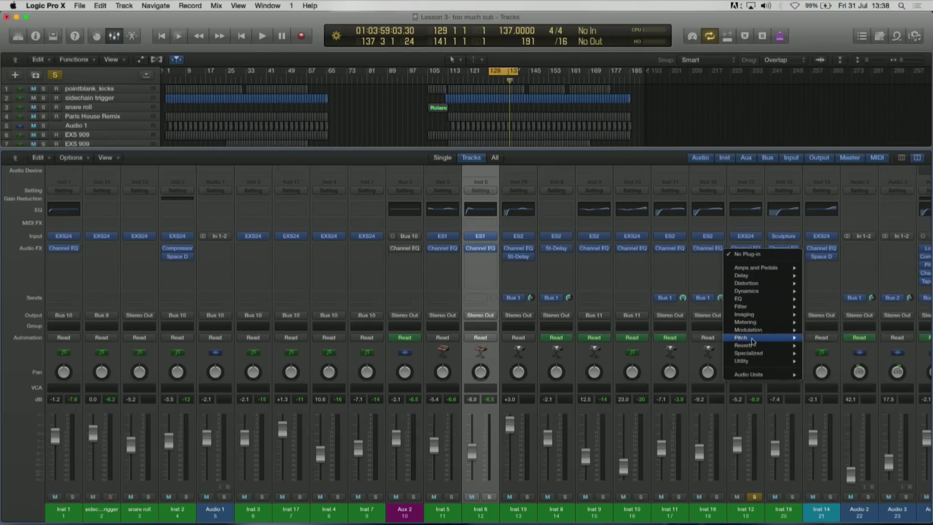
pyautogui.moveTo(753, 324)
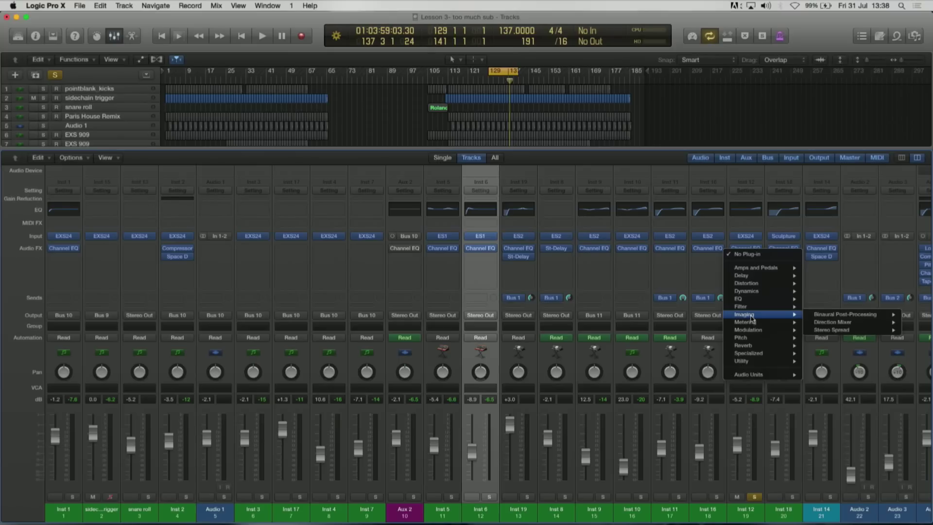
pyautogui.click(826, 323)
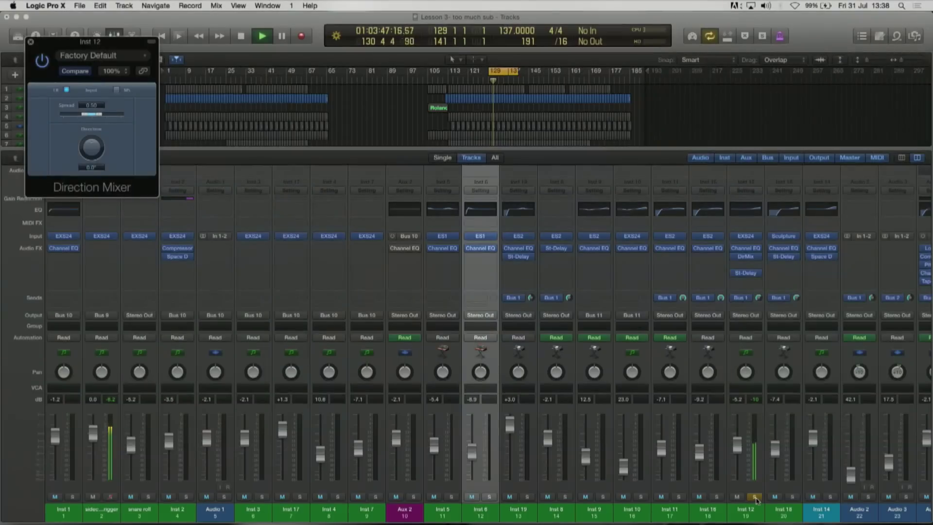
pyautogui.click(756, 497)
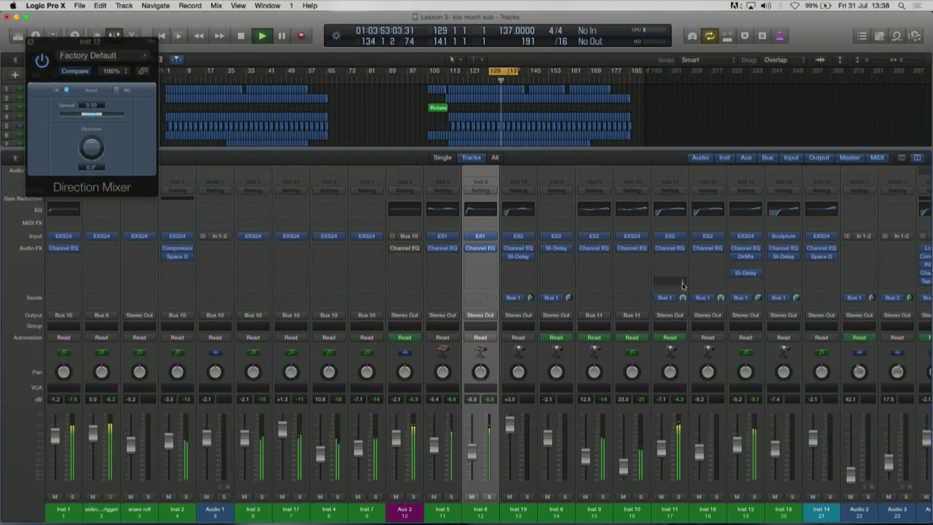
pyautogui.press('space')
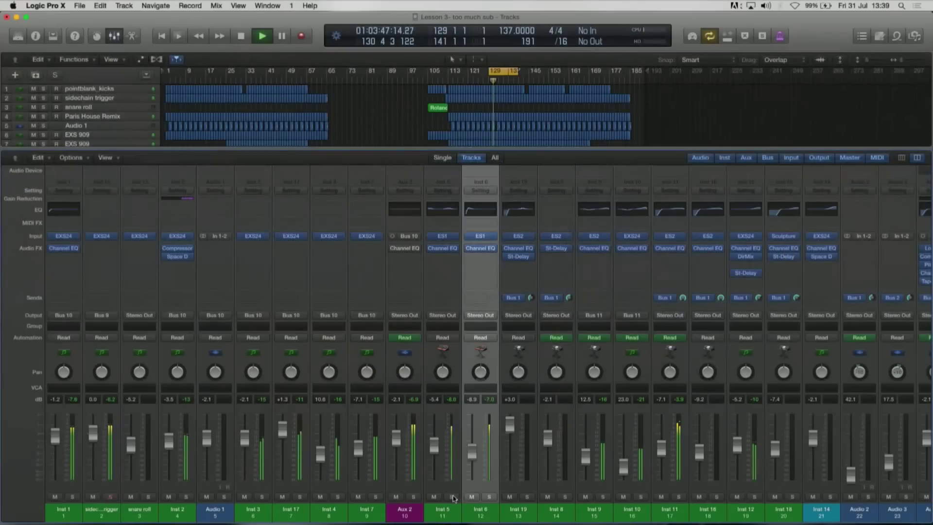
# - Solo Inst 5, enable the 87 Hz, 24 dB/Oct low cut and disable the 47.5 Hz low shelf in its Channel EQ, then unsolo it
pyautogui.click(451, 496)
pyautogui.click(489, 497)
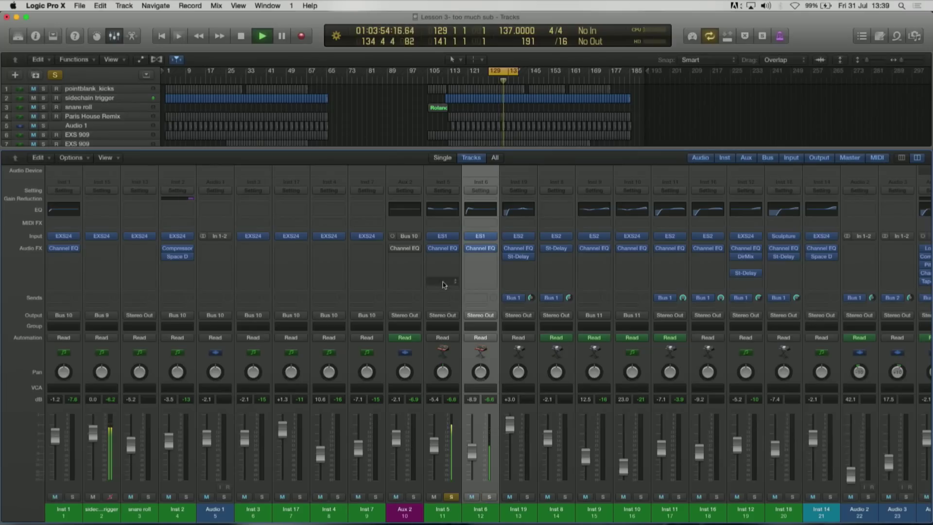
pyautogui.click(443, 249)
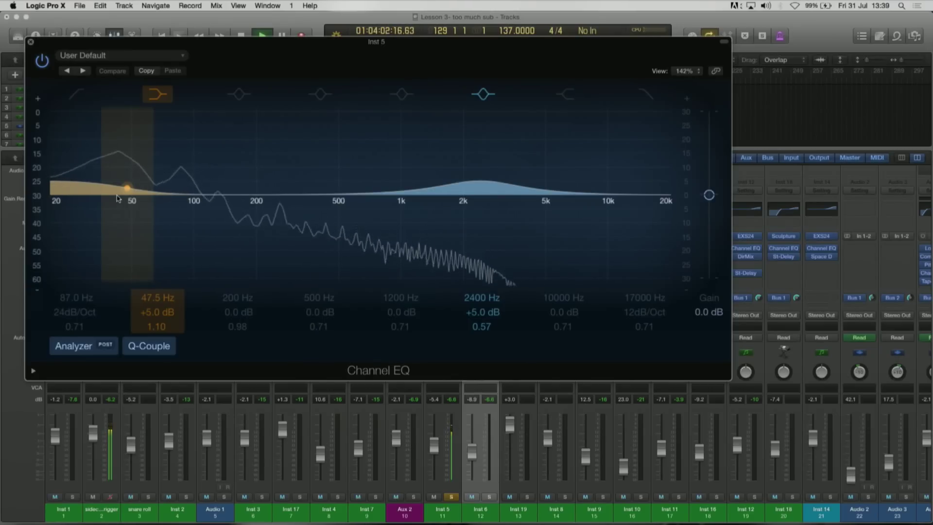
pyautogui.click(78, 95)
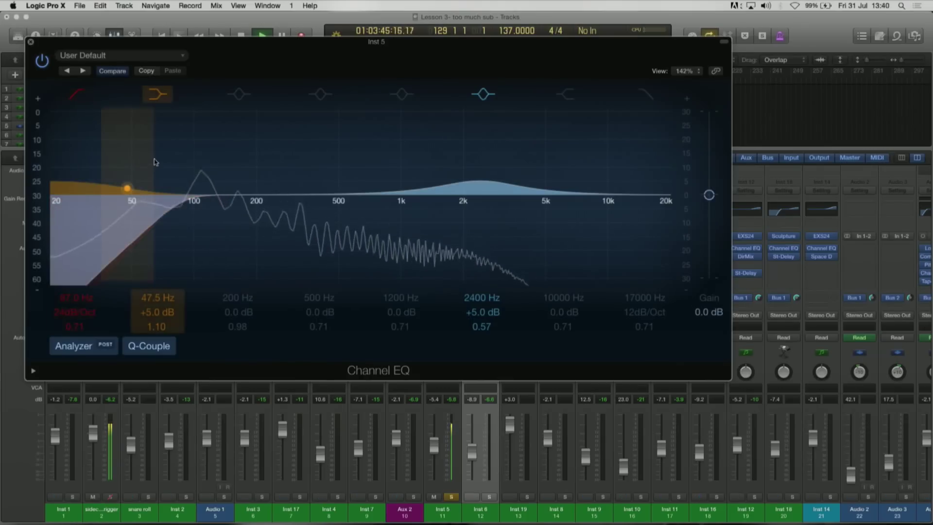
pyautogui.click(159, 97)
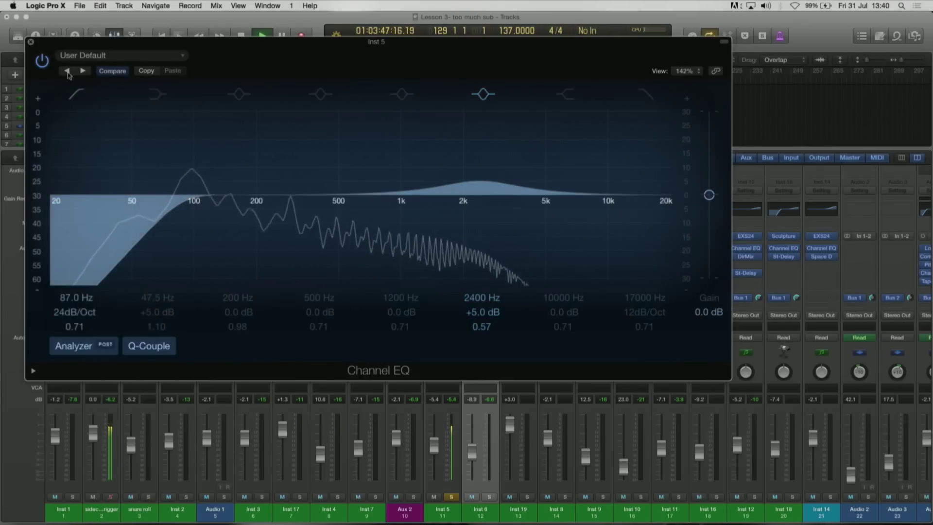
pyautogui.click(30, 42)
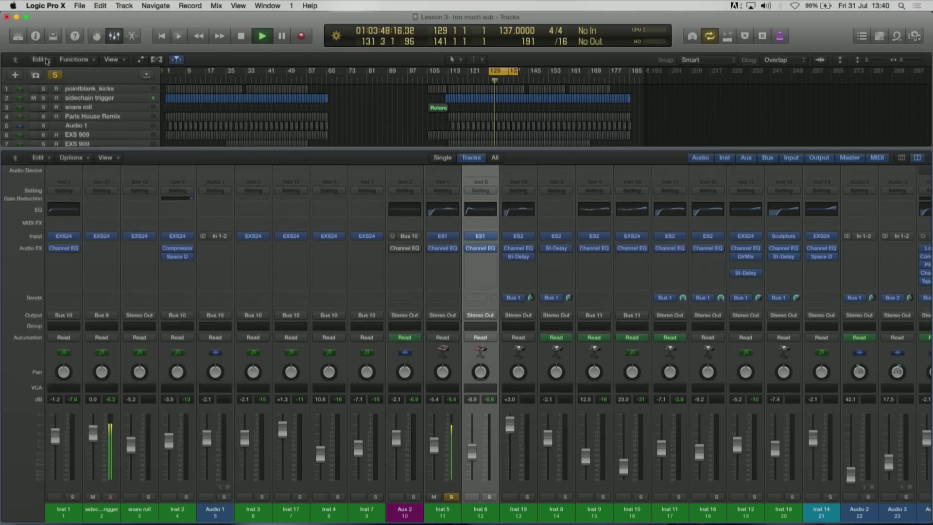
pyautogui.click(451, 497)
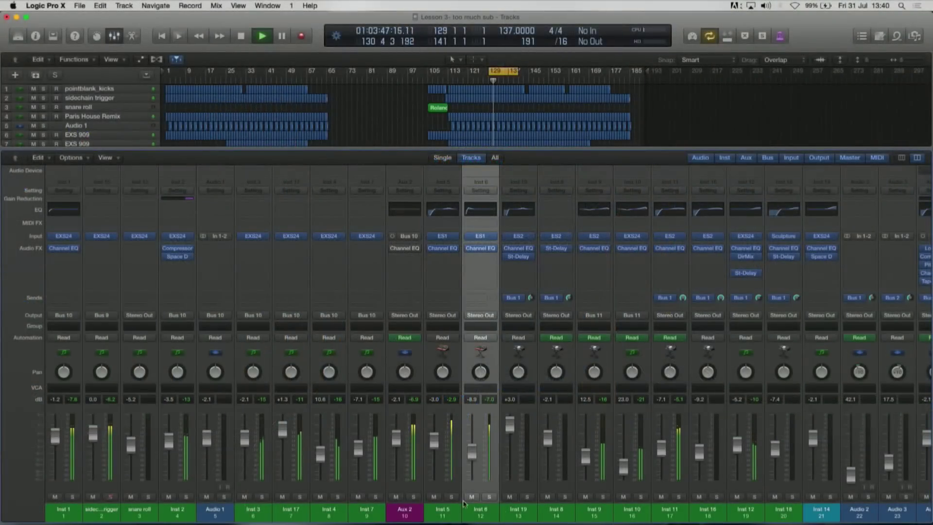
# - Solo Inst 5 again and review its Channel EQ curve against the analyzer during playback
pyautogui.click(452, 497)
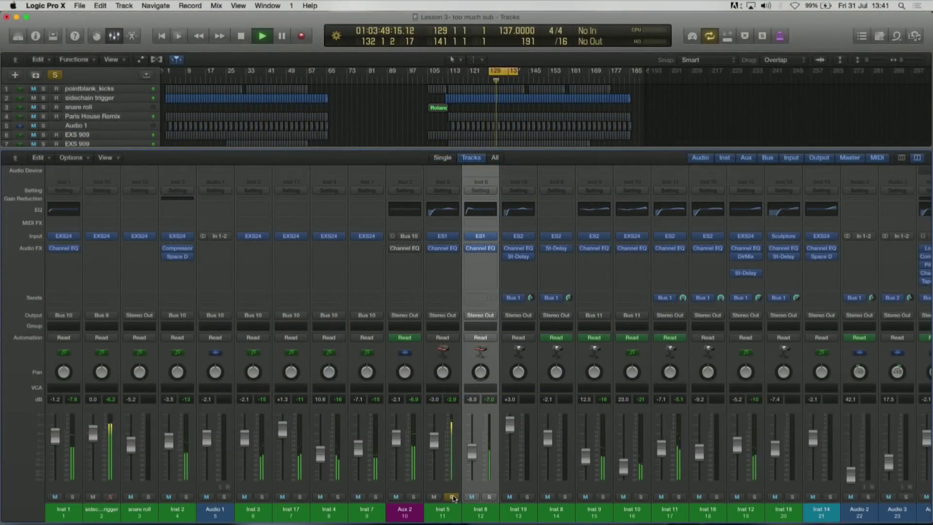
pyautogui.click(443, 248)
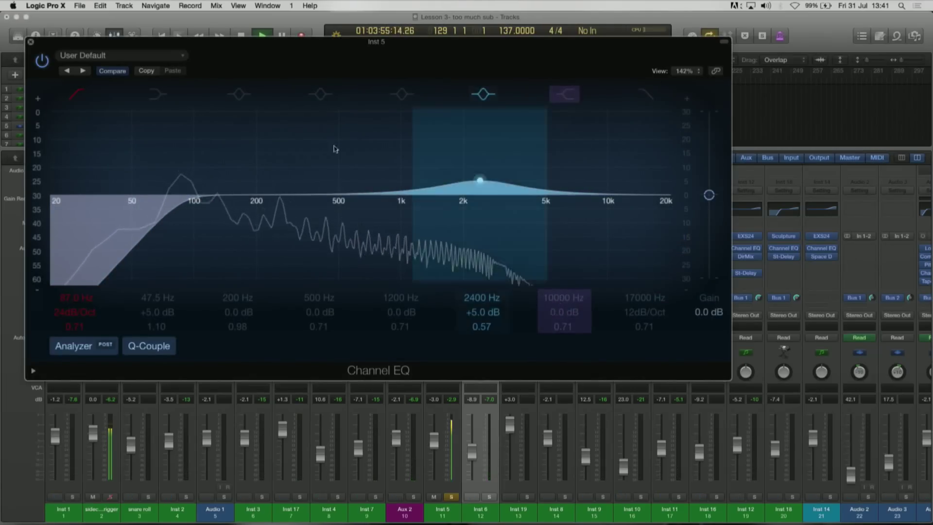
pyautogui.click(30, 41)
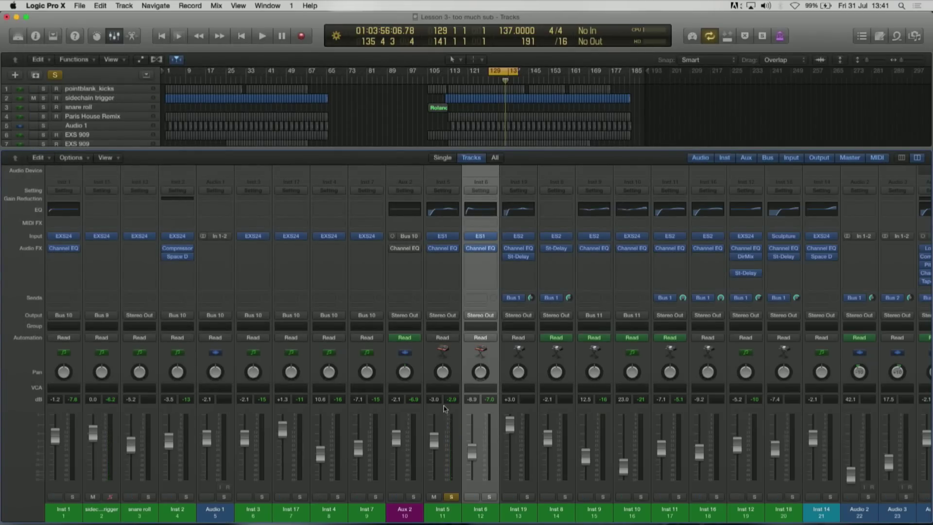
# - Switch to the PB D&B Course Zero T-VOCAL-JC project and look over its vocal arrangement and mixer
pyautogui.moveTo(742, 524)
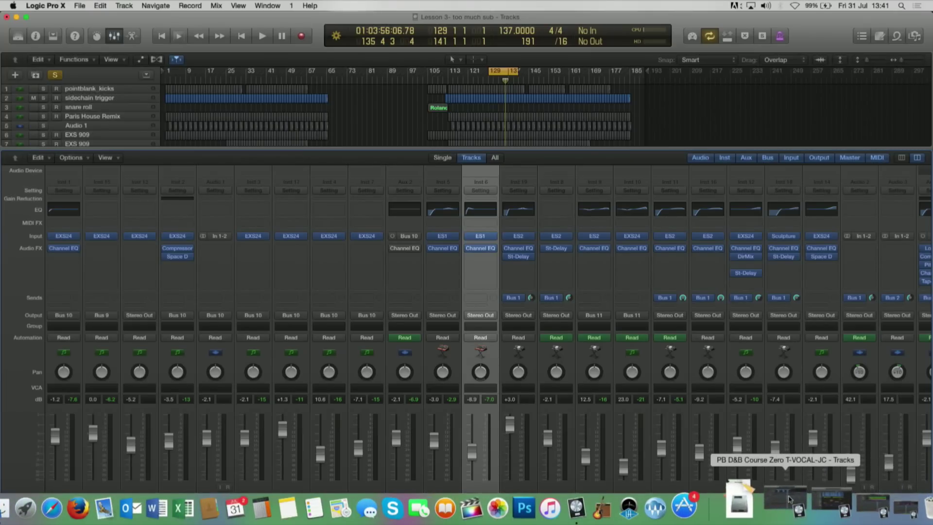
pyautogui.click(789, 501)
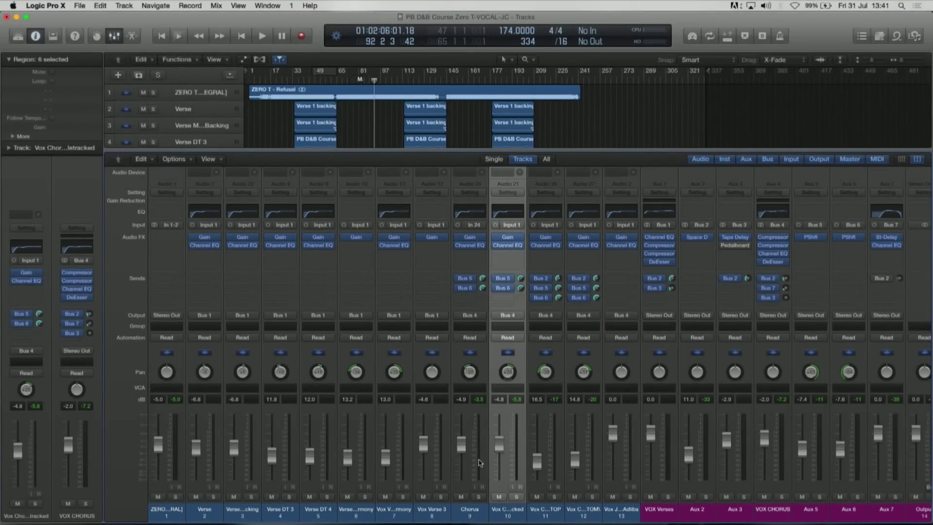
pyautogui.press('x')
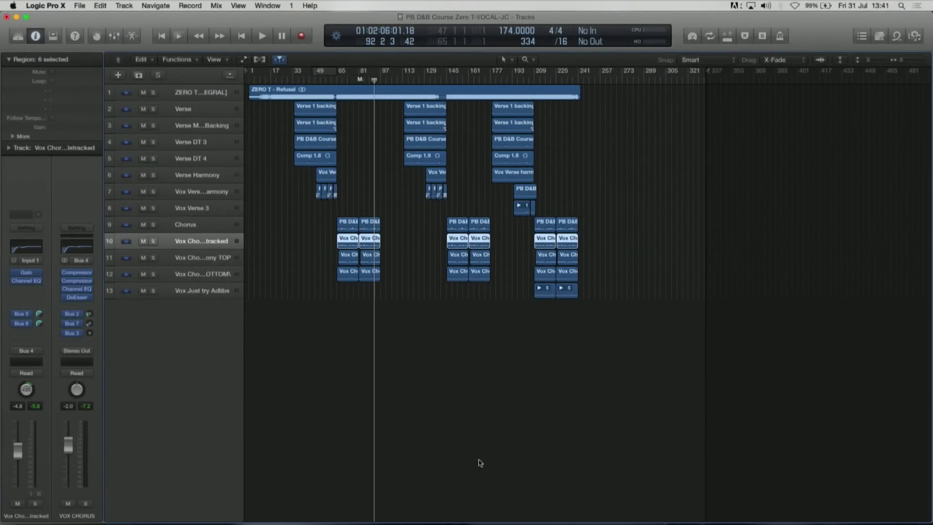
pyautogui.press('x')
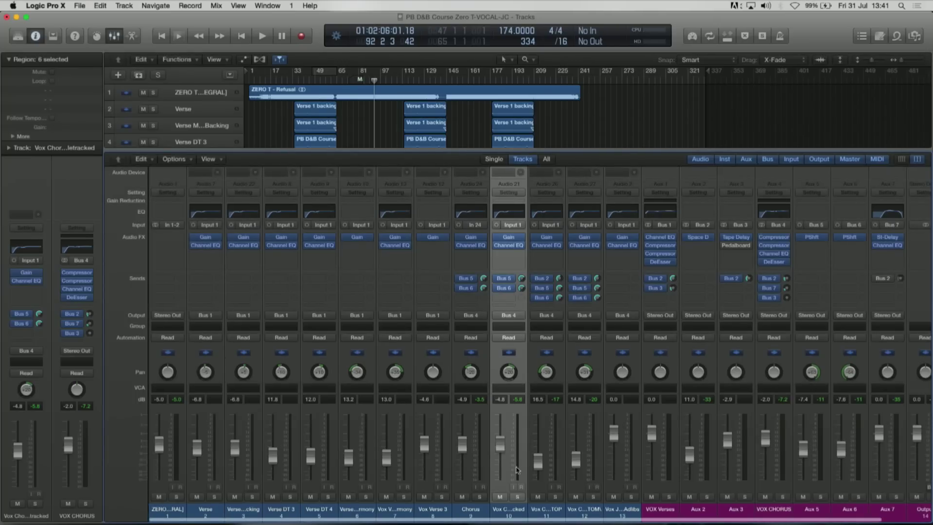
pyautogui.scroll(-3, 272, 126)
pyautogui.scroll(3, 292, 97)
# - Loop bars 47 to 65 with the Verse vocal soloed and open its Channel EQ during playback
pyautogui.click(319, 72)
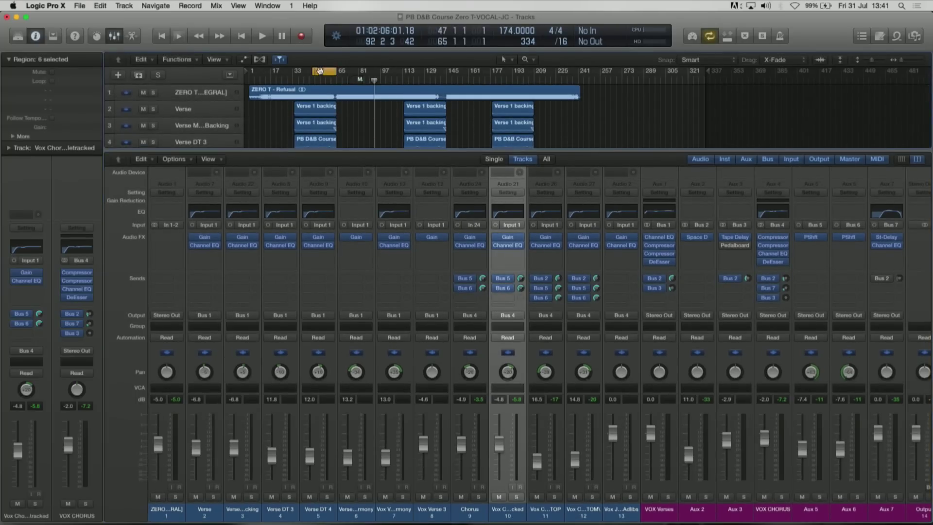
pyautogui.click(154, 111)
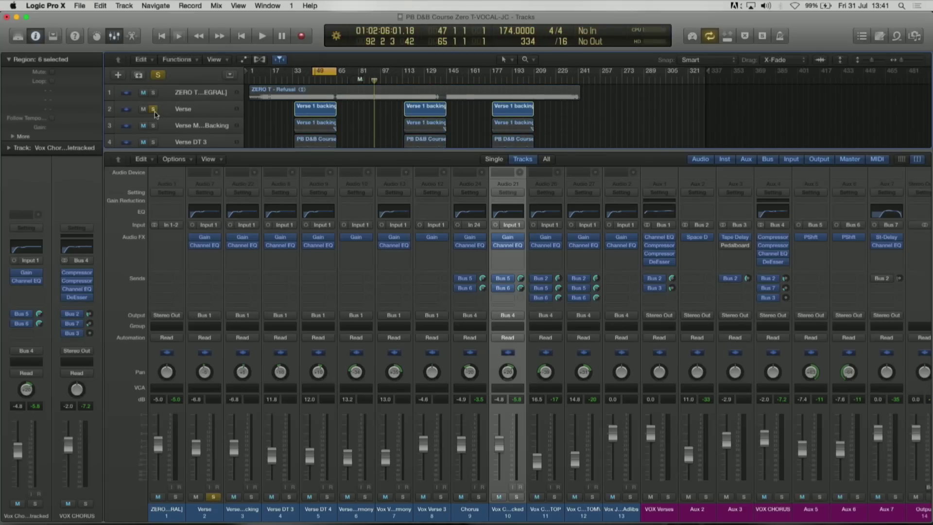
pyautogui.press('space')
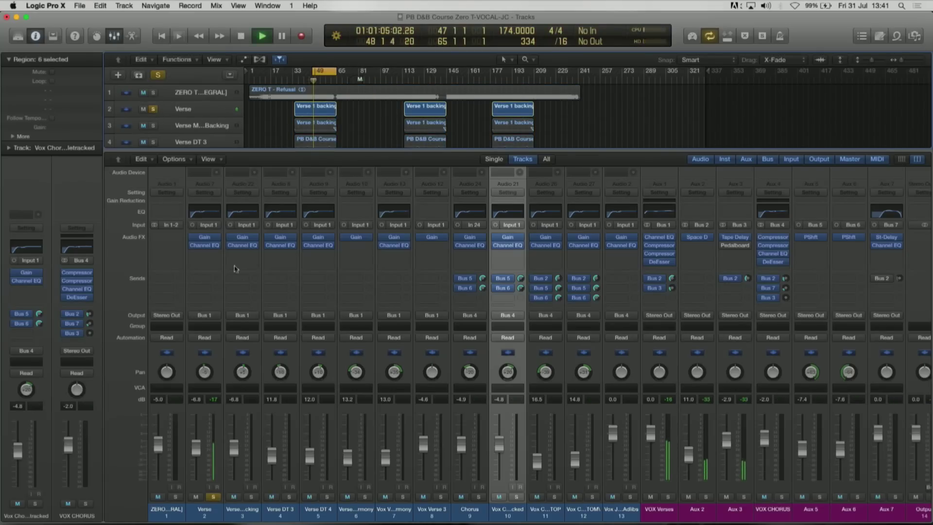
pyautogui.click(205, 246)
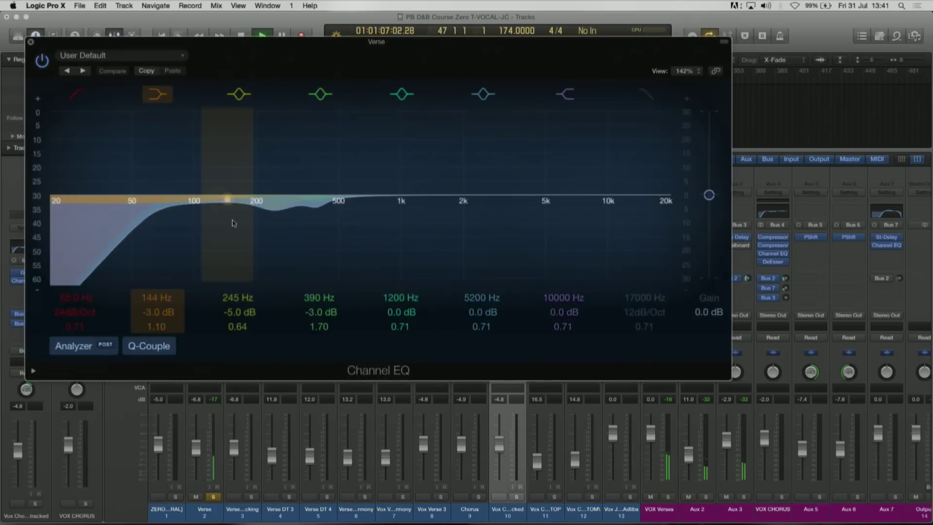
# - Disable the 144 Hz, 245 Hz and 390 Hz cuts in the Verse vocal's Channel EQ
pyautogui.moveTo(396, 46); pyautogui.dragTo(526, 60)
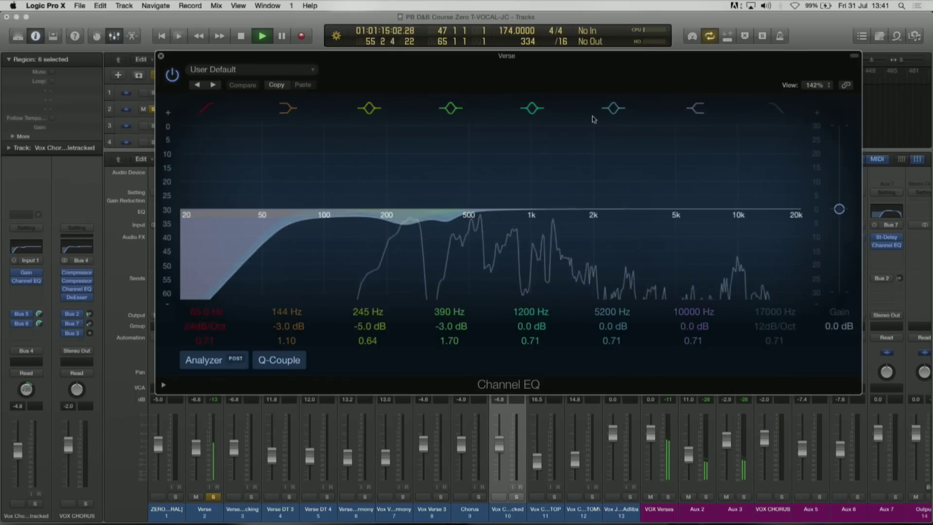
pyautogui.click(457, 108)
pyautogui.click(369, 108)
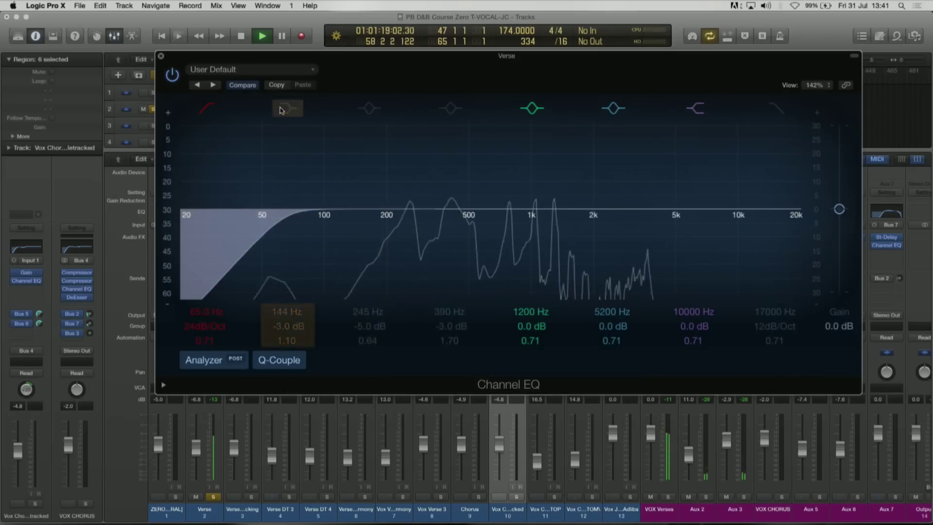
# - In the Verse EQ, boost 5200 Hz by 6.5 dB and 1200 Hz by 3.5 dB, and set the high shelf to 8200 Hz, +6.0 dB
pyautogui.moveTo(606, 332); pyautogui.dragTo(607, 310)
pyautogui.moveTo(672, 329); pyautogui.dragTo(687, 326)
pyautogui.click(602, 322)
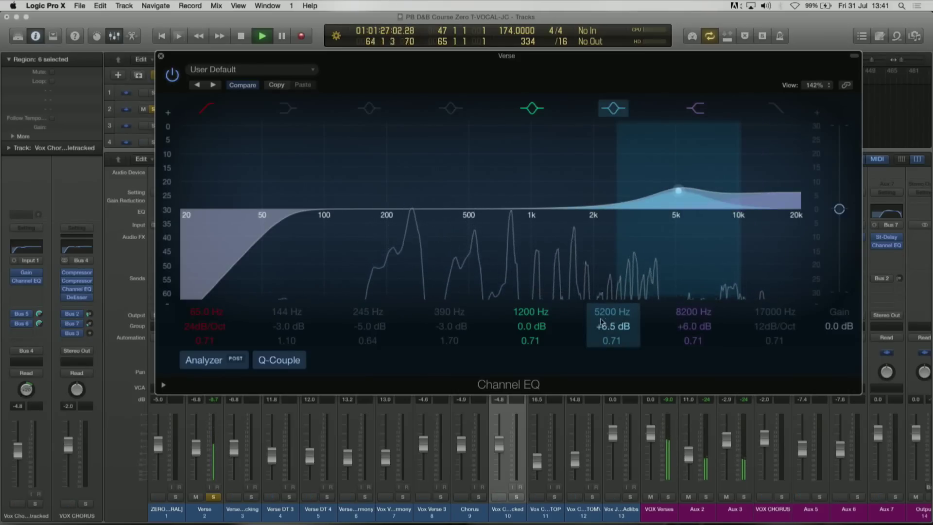
pyautogui.click(529, 325)
pyautogui.moveTo(529, 325); pyautogui.dragTo(528, 325)
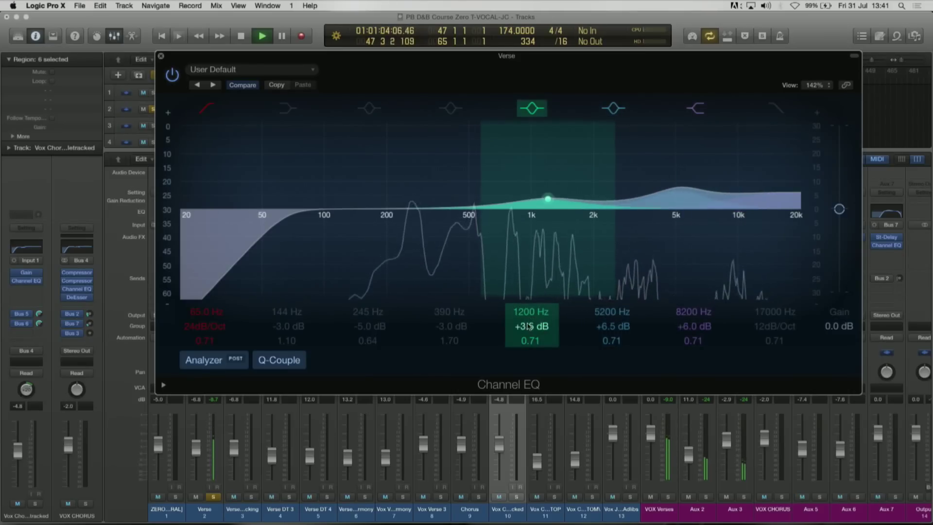